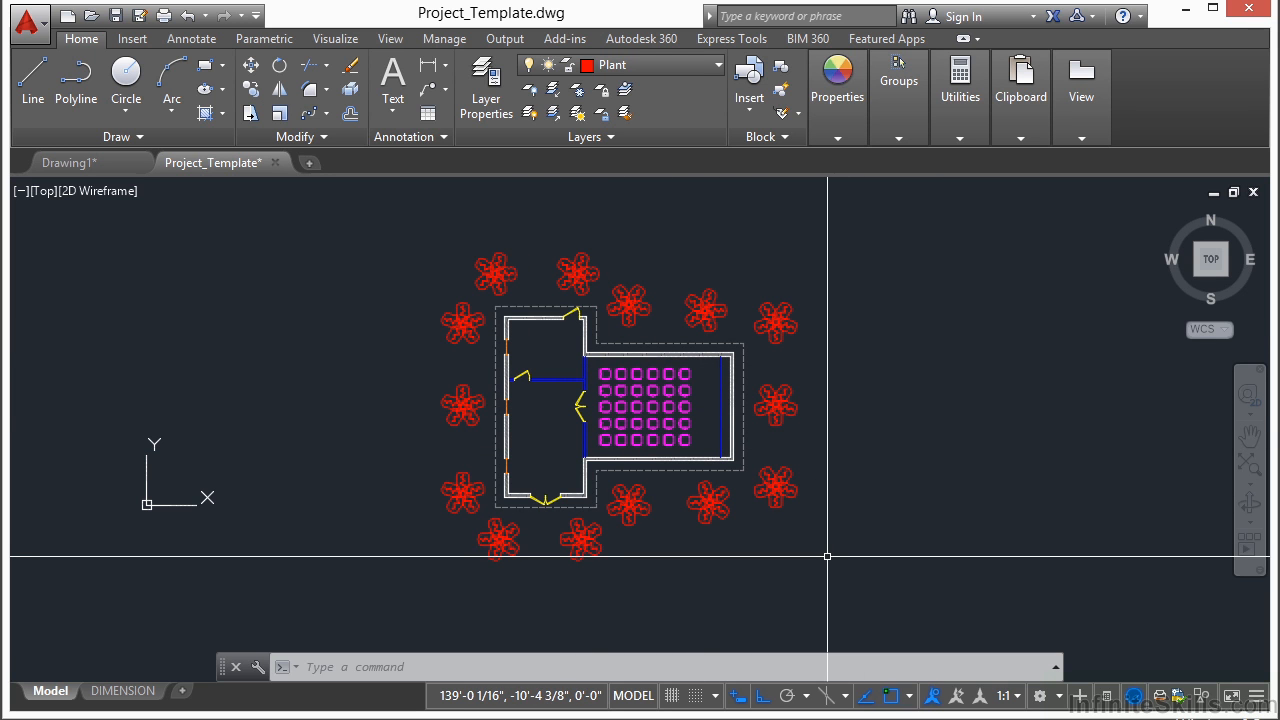
- Open the DIMENSION layout and activate the floor plan viewport inside the title block border
{"action": "left_click", "coordinate": [145, 692]}
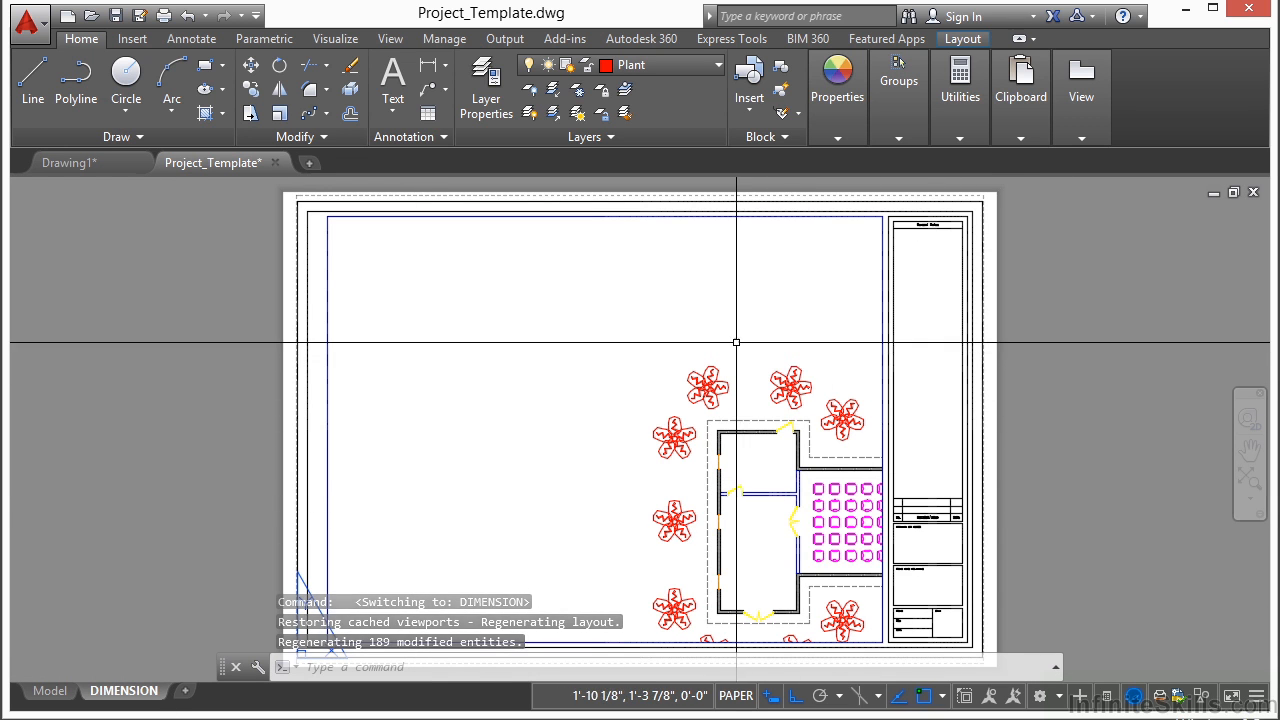
{"action": "scroll", "coordinate": [694, 363], "scroll_direction": "down", "scroll_amount": 1}
{"action": "scroll", "coordinate": [694, 386], "scroll_direction": "up", "scroll_amount": 1}
{"action": "middle_click_drag", "start_coordinate": [637, 425], "coordinate": [609, 451]}
{"action": "double_click", "coordinate": [520, 380]}
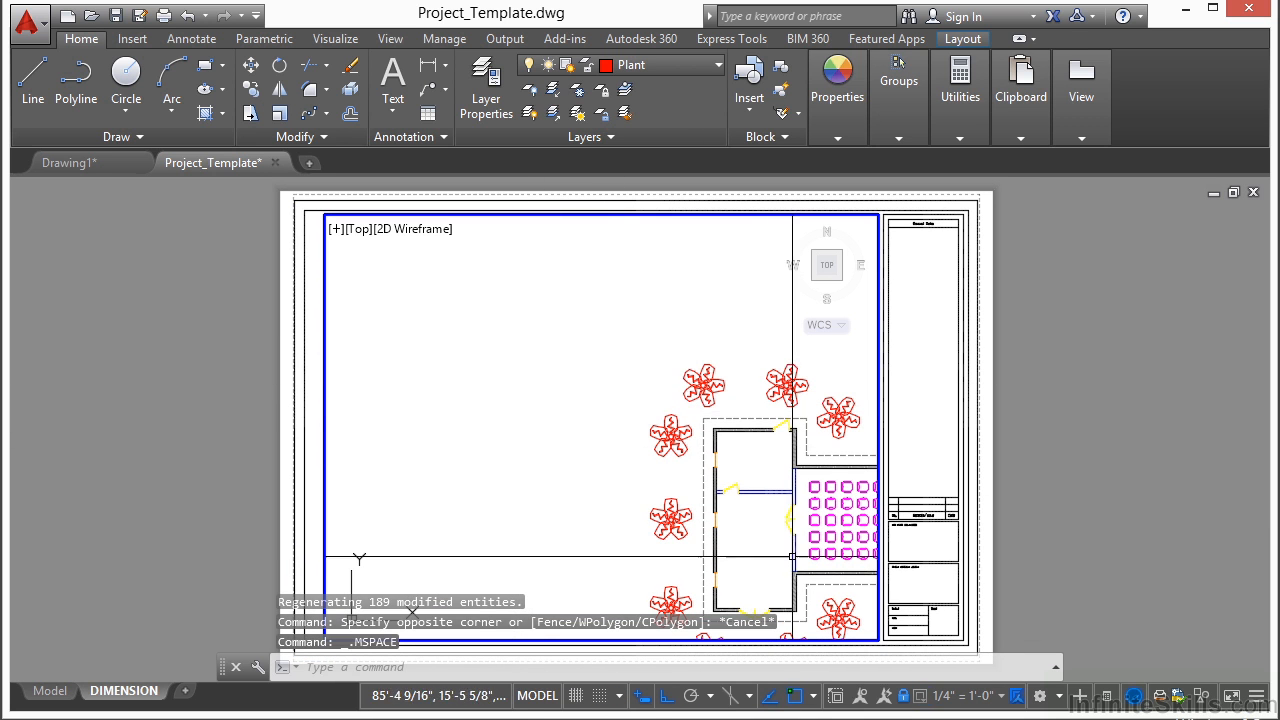
- Unlock the viewport and centre the whole floor plan with its trees in it at a scale of 1/4" = 1'-0"
{"action": "left_click", "coordinate": [909, 697]}
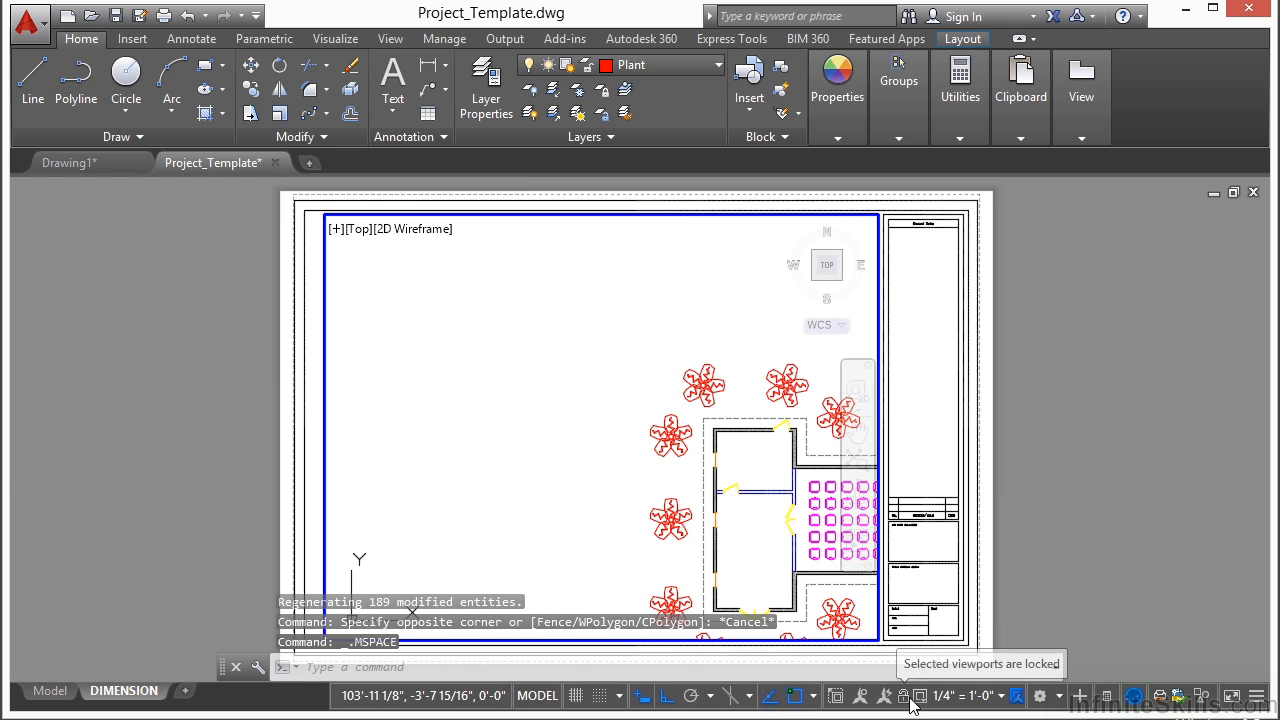
{"action": "middle_click_drag", "start_coordinate": [790, 503], "coordinate": [545, 414]}
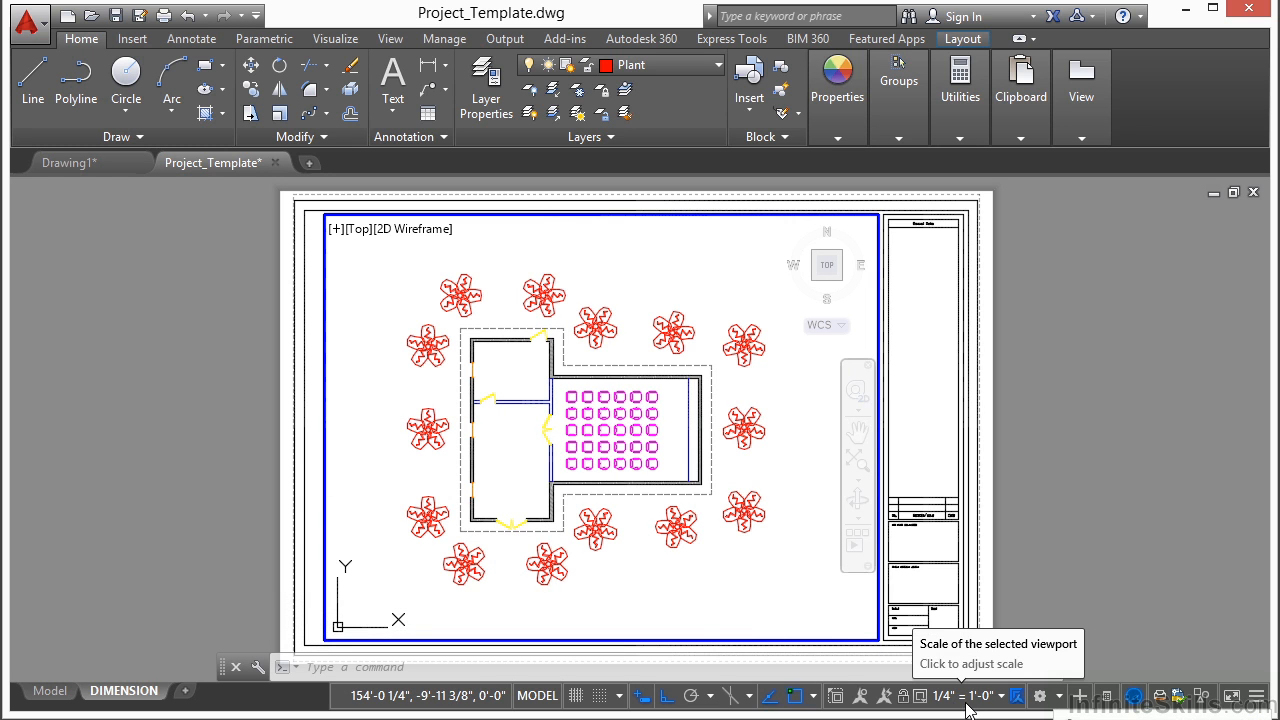
{"action": "left_click", "coordinate": [1000, 698]}
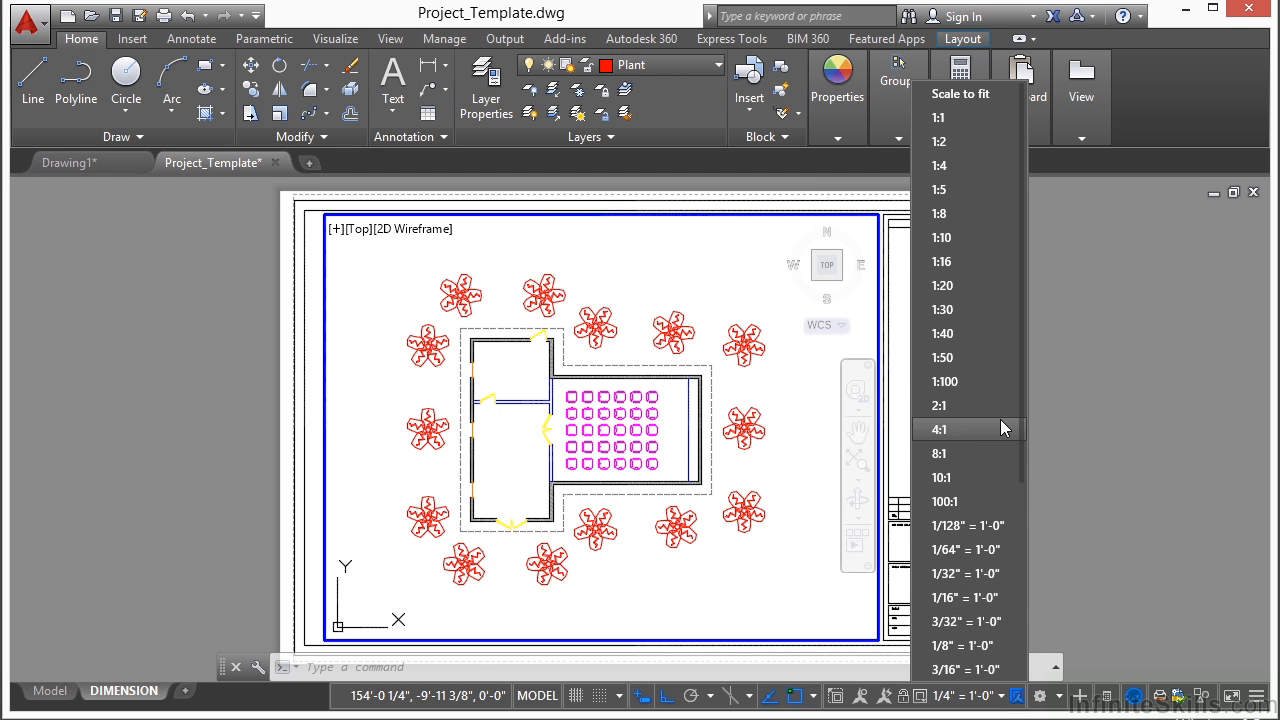
{"action": "scroll", "coordinate": [959, 481], "scroll_direction": "down", "scroll_amount": 2}
{"action": "left_click", "coordinate": [977, 600]}
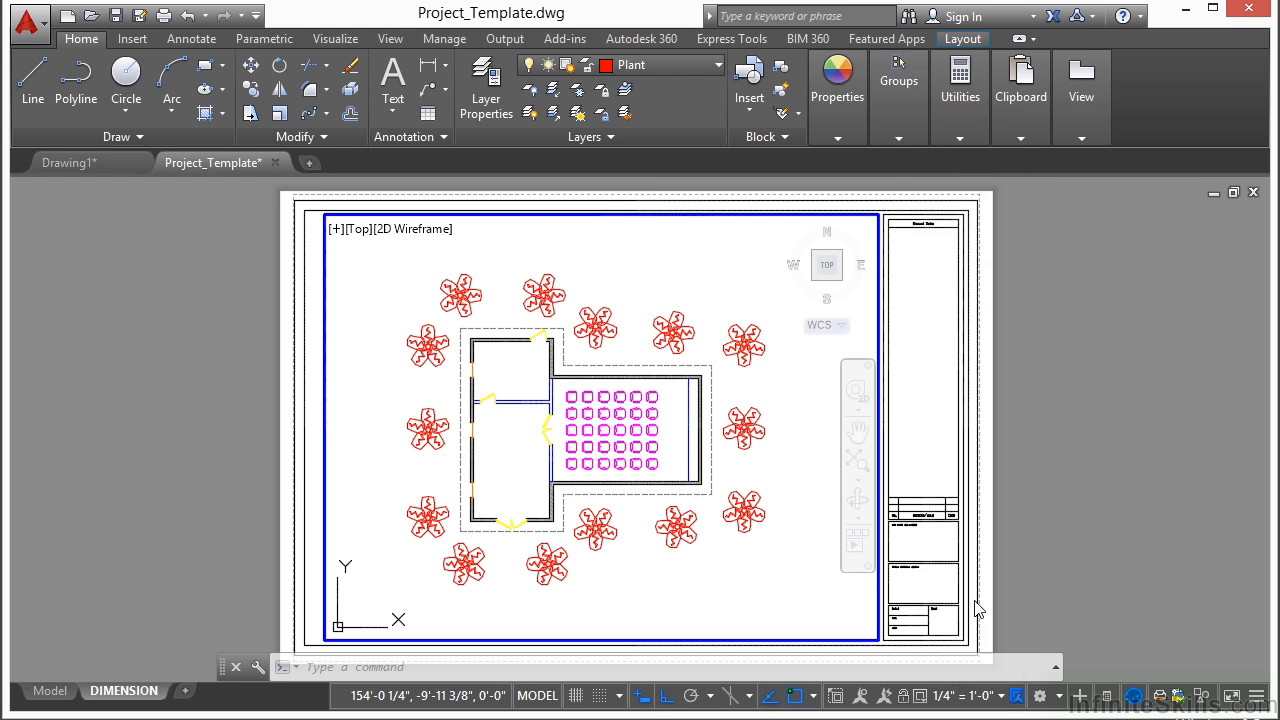
{"action": "middle_click_drag", "start_coordinate": [575, 423], "coordinate": [572, 422]}
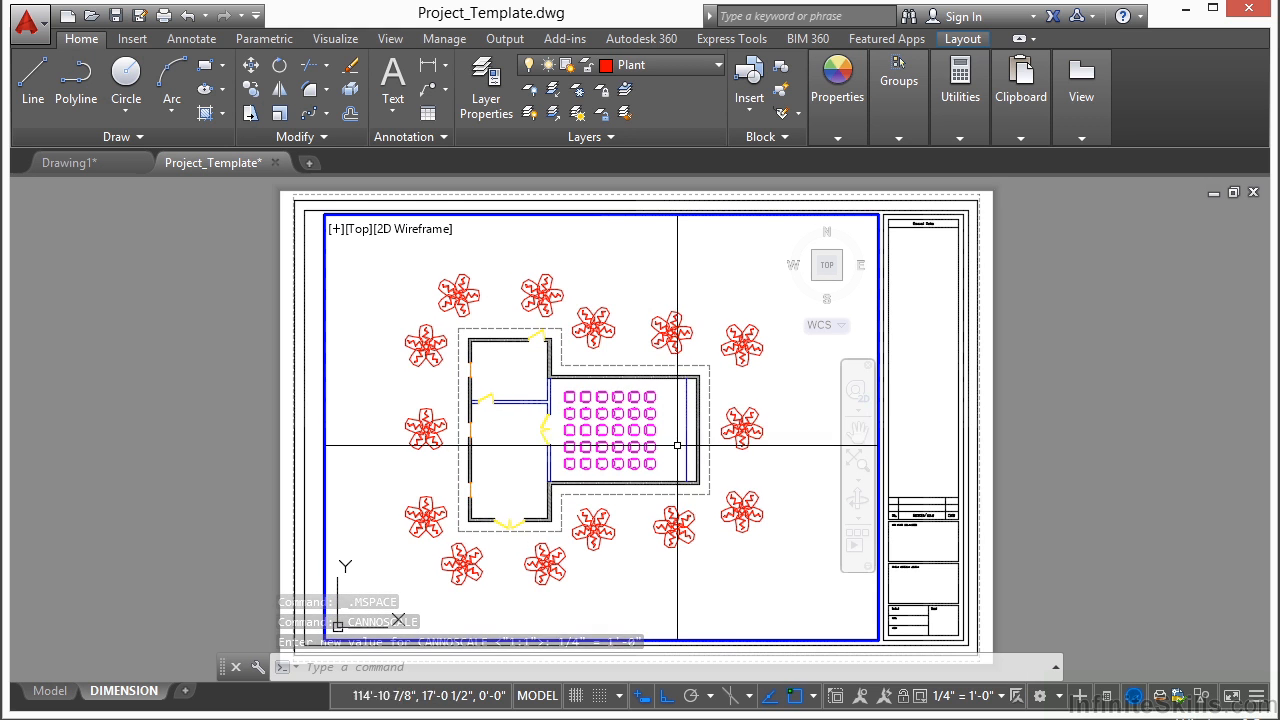
- Lock the viewport and return to paper space
{"action": "left_click", "coordinate": [904, 695]}
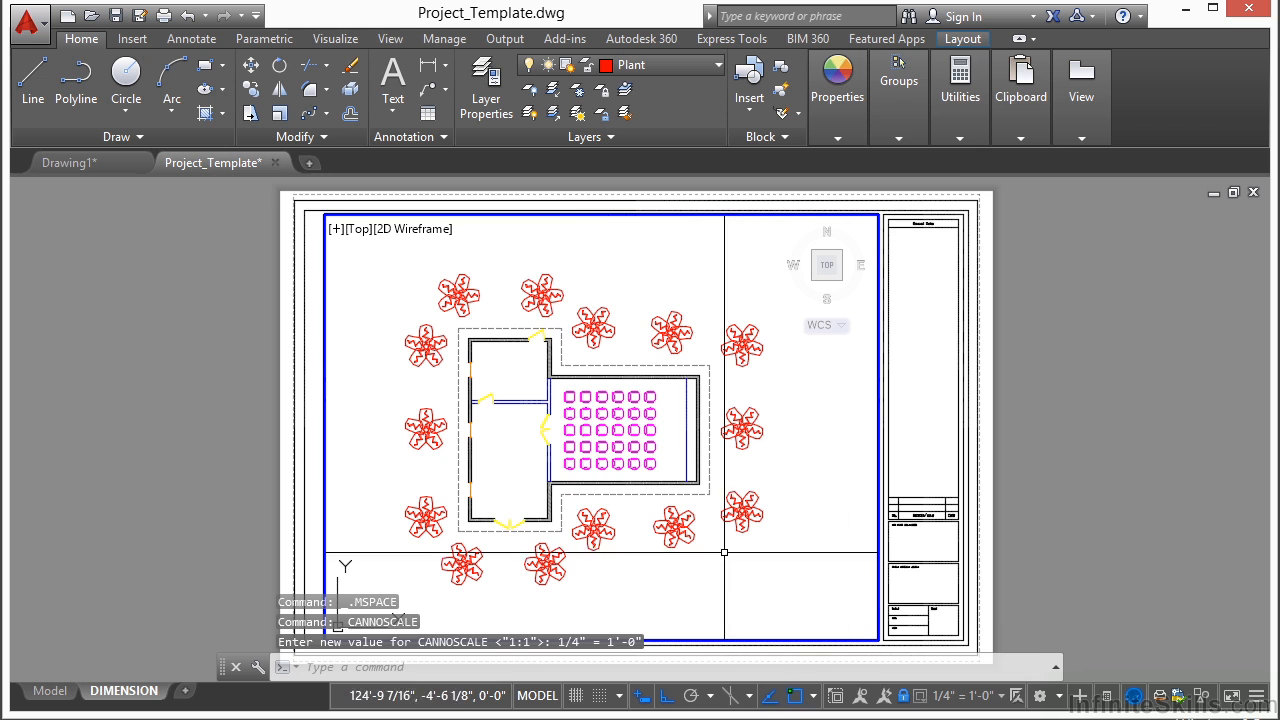
{"action": "double_click", "coordinate": [1049, 410]}
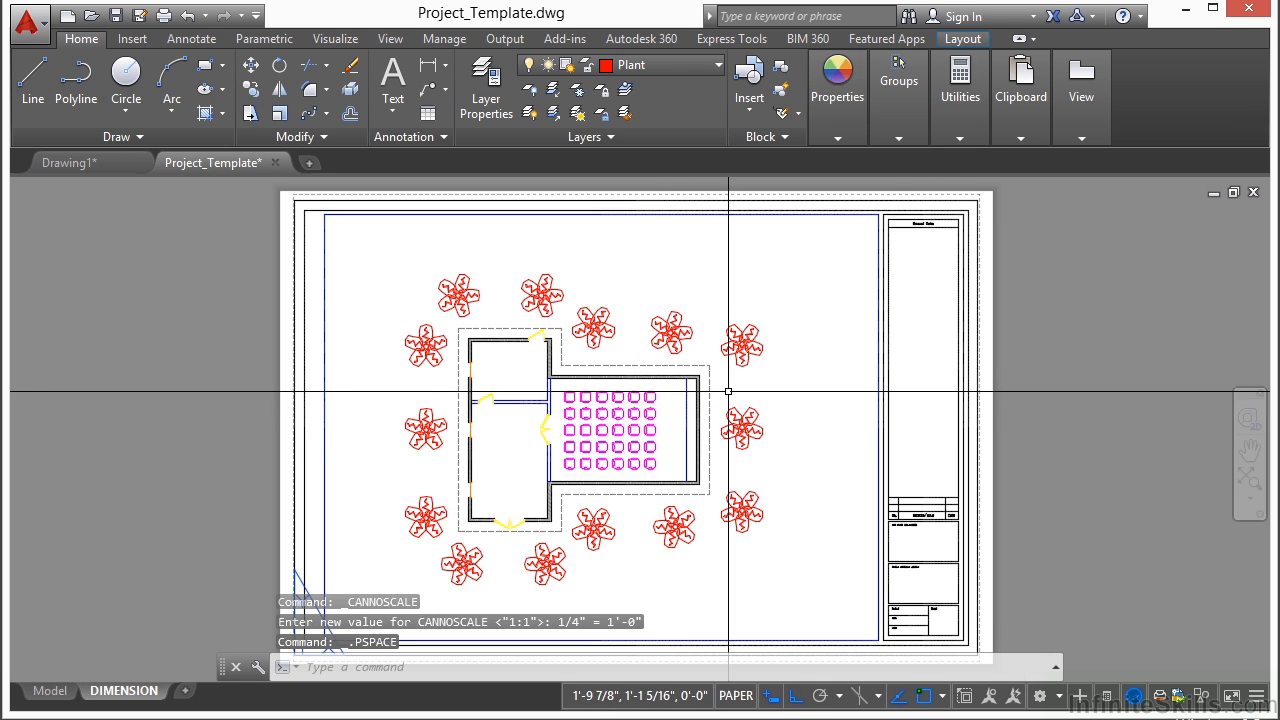
{"action": "left_click", "coordinate": [1068, 410]}
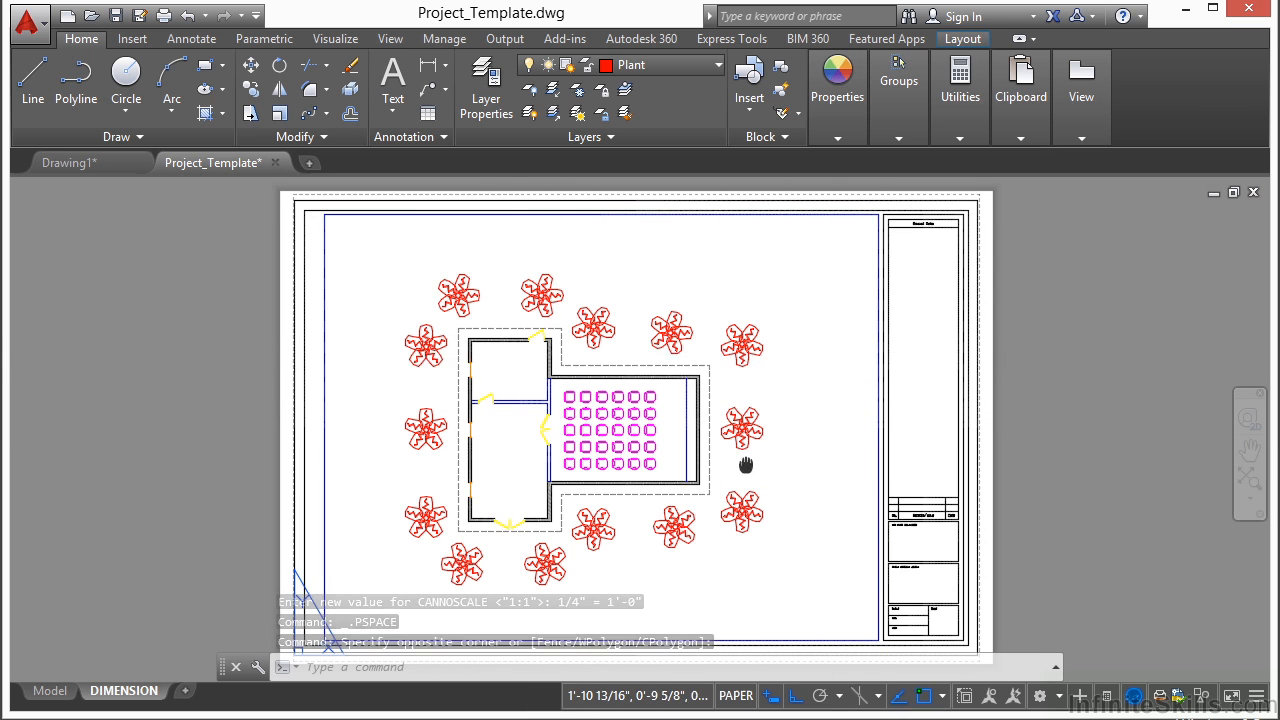
- Examine the sheet's title block, including its revision table and firm name box, and check which layer it is on
{"action": "middle_click_drag", "start_coordinate": [749, 463], "coordinate": [632, 399]}
{"action": "scroll", "coordinate": [817, 450], "scroll_direction": "up", "scroll_amount": 8}
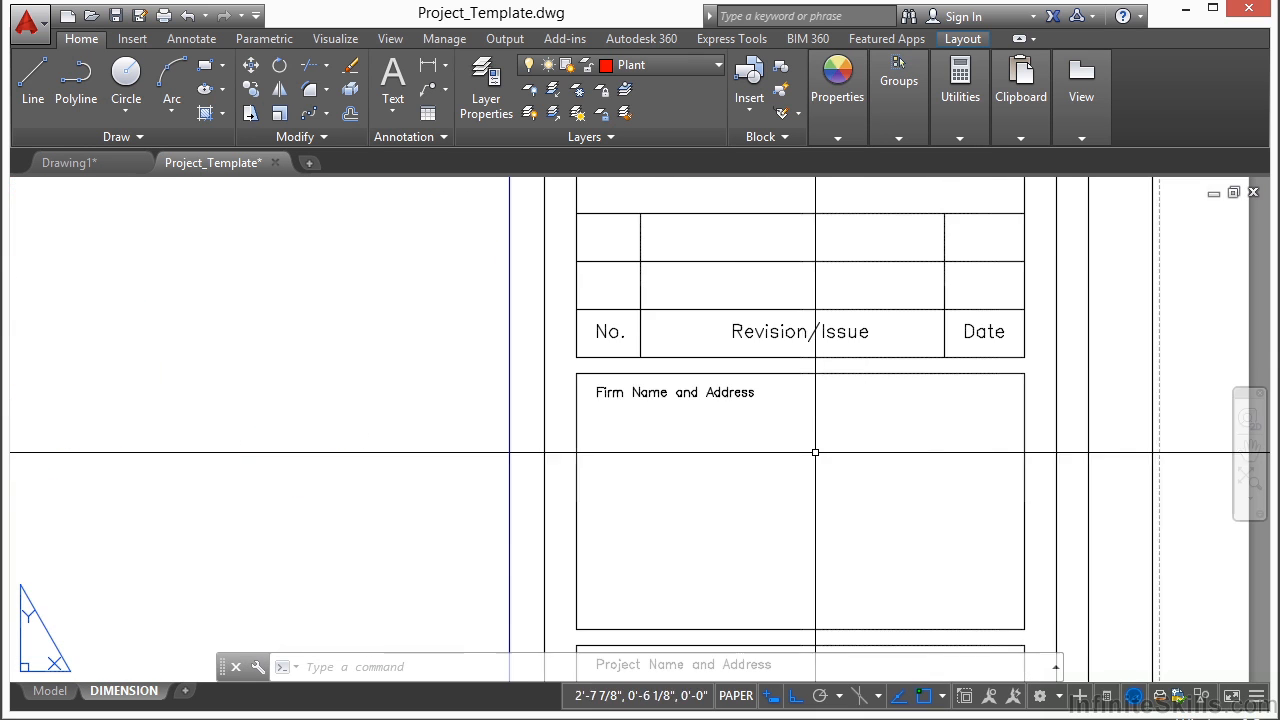
{"action": "scroll", "coordinate": [754, 391], "scroll_direction": "down", "scroll_amount": 6}
{"action": "left_click", "coordinate": [614, 412]}
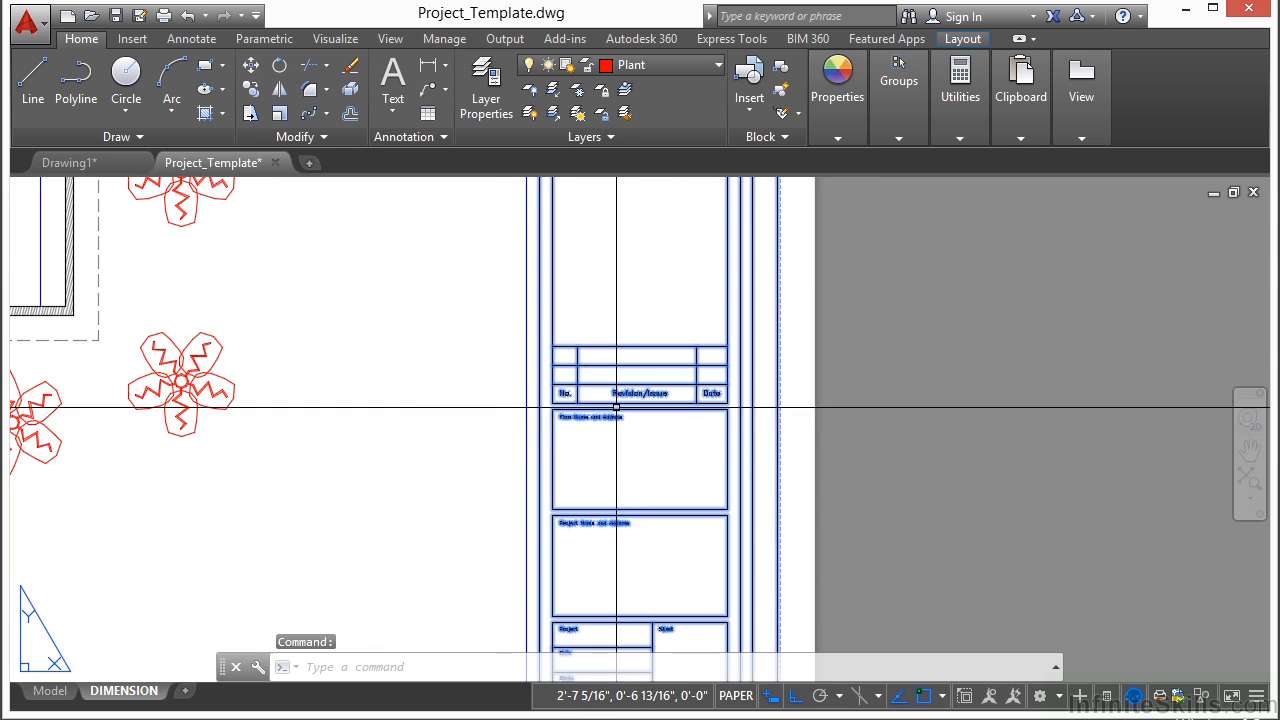
{"action": "scroll", "coordinate": [675, 440], "scroll_direction": "down", "scroll_amount": 4}
{"action": "scroll", "coordinate": [700, 360], "scroll_direction": "down", "scroll_amount": 1}
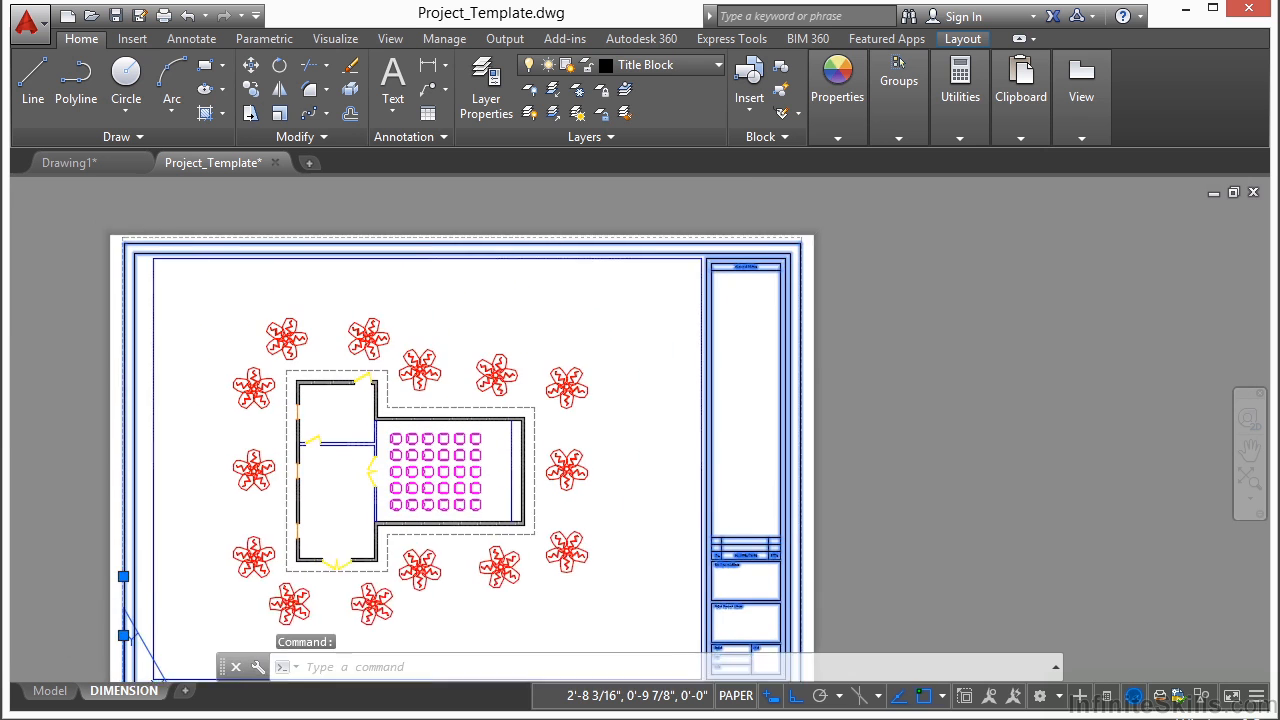
{"action": "scroll", "coordinate": [687, 346], "scroll_direction": "up", "scroll_amount": 1}
{"action": "key", "text": "Escape"}
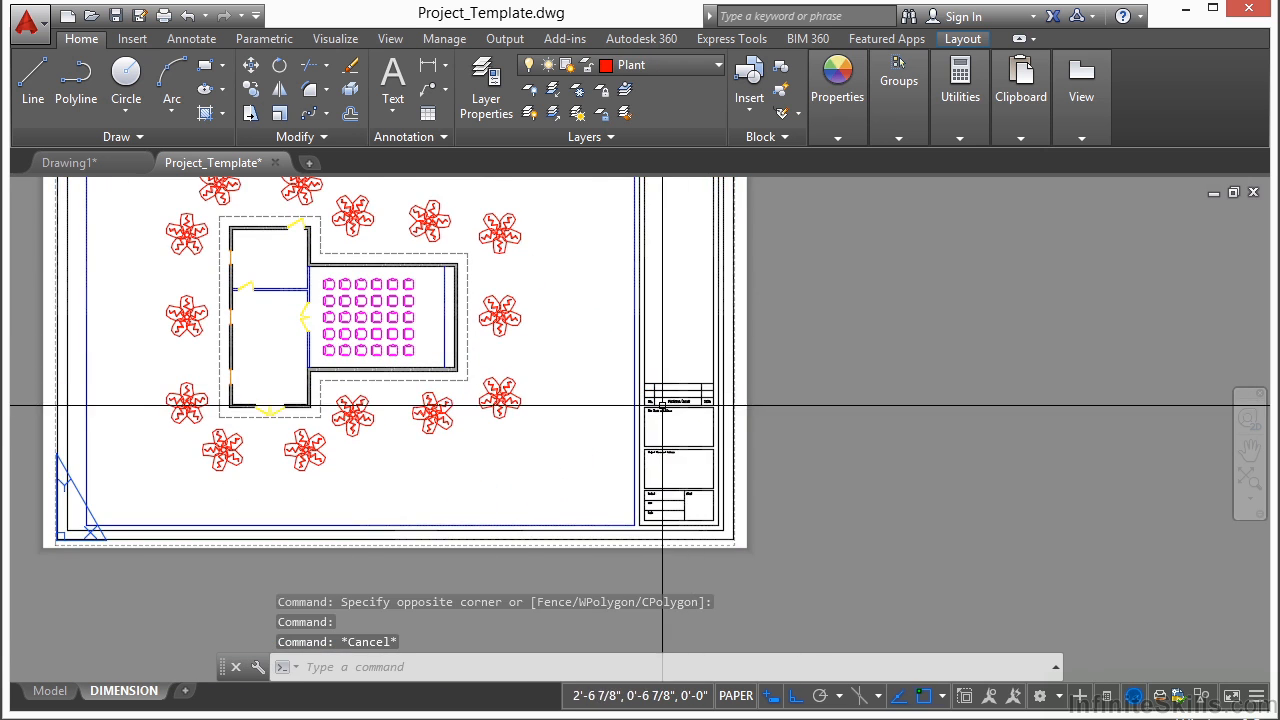
- Make Text the current layer for filling in the lower boxes of the title block
{"action": "scroll", "coordinate": [665, 405], "scroll_direction": "up", "scroll_amount": 2}
{"action": "scroll", "coordinate": [675, 440], "scroll_direction": "up", "scroll_amount": 4}
{"action": "scroll", "coordinate": [680, 443], "scroll_direction": "up", "scroll_amount": 2}
{"action": "scroll", "coordinate": [686, 436], "scroll_direction": "down", "scroll_amount": 2}
{"action": "left_click", "coordinate": [707, 65]}
{"action": "left_click", "coordinate": [643, 534]}
{"action": "middle_click_drag", "start_coordinate": [663, 491], "coordinate": [621, 365]}
{"action": "middle_click_drag", "start_coordinate": [614, 531], "coordinate": [638, 412]}
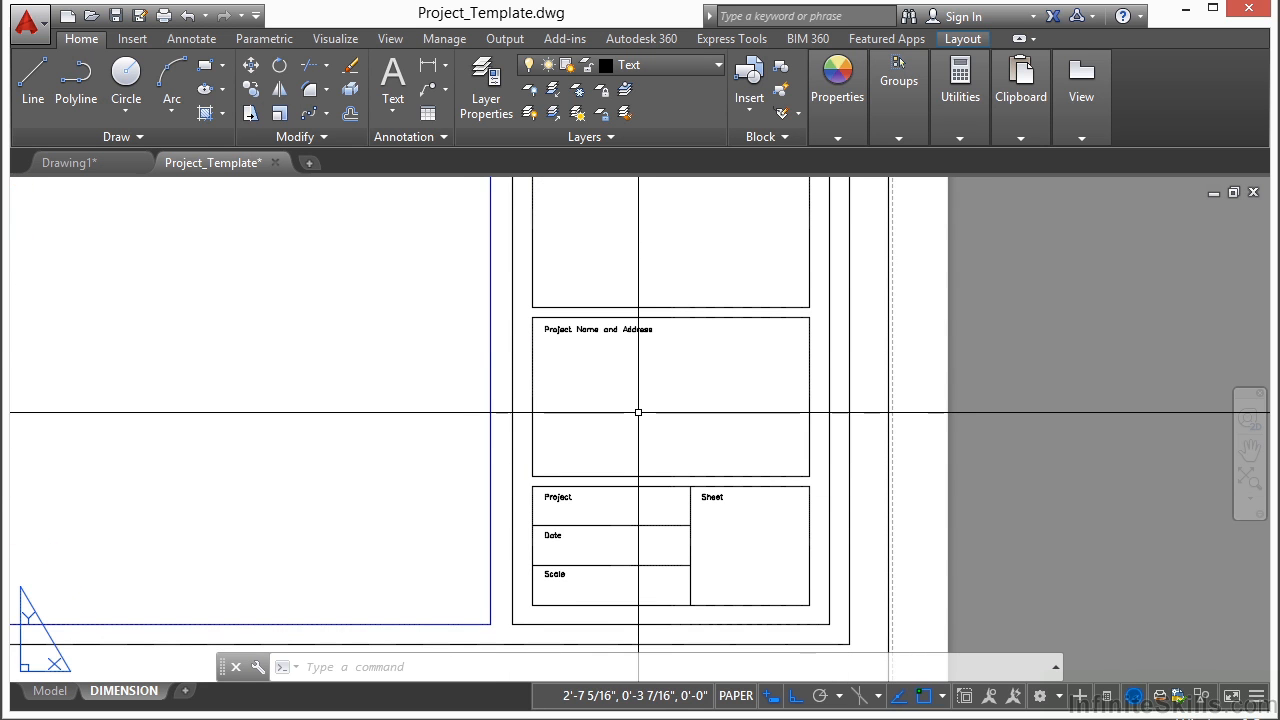
- Add the multiline text "MOVIE HOUSE" in the Title text style inside the Project Name and Address box
{"action": "left_click", "coordinate": [184, 42]}
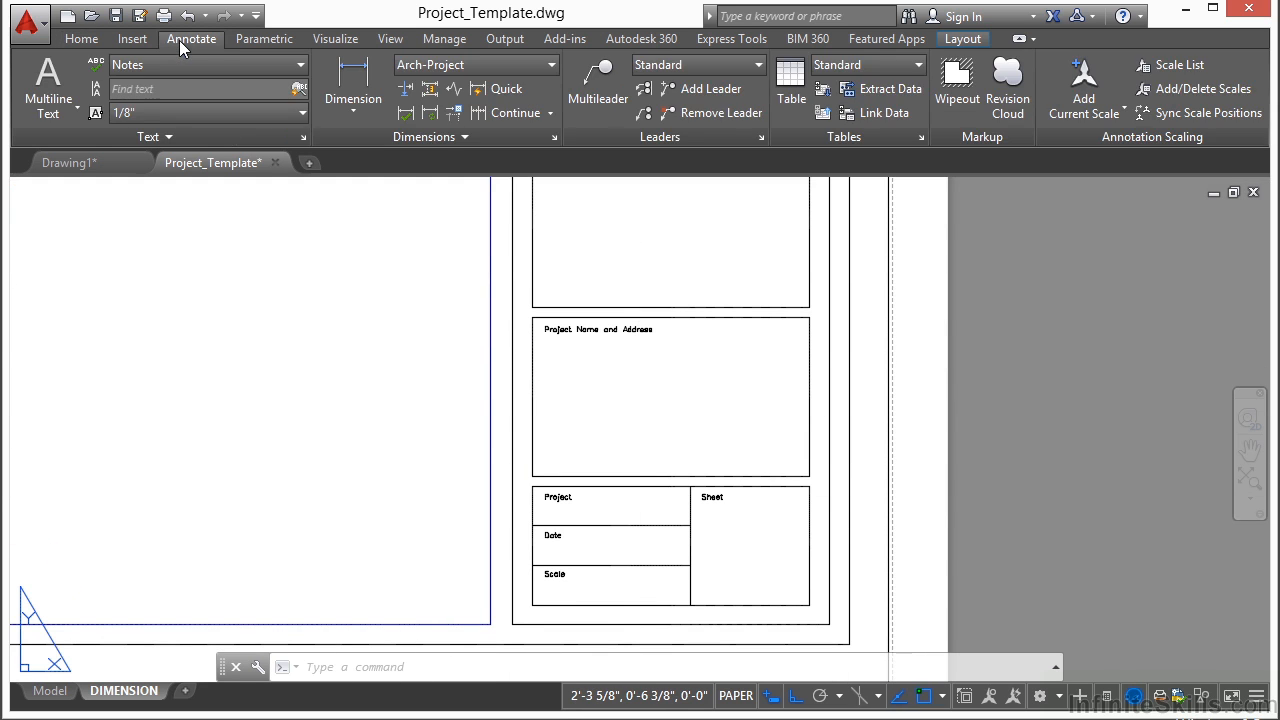
{"action": "left_click", "coordinate": [301, 68]}
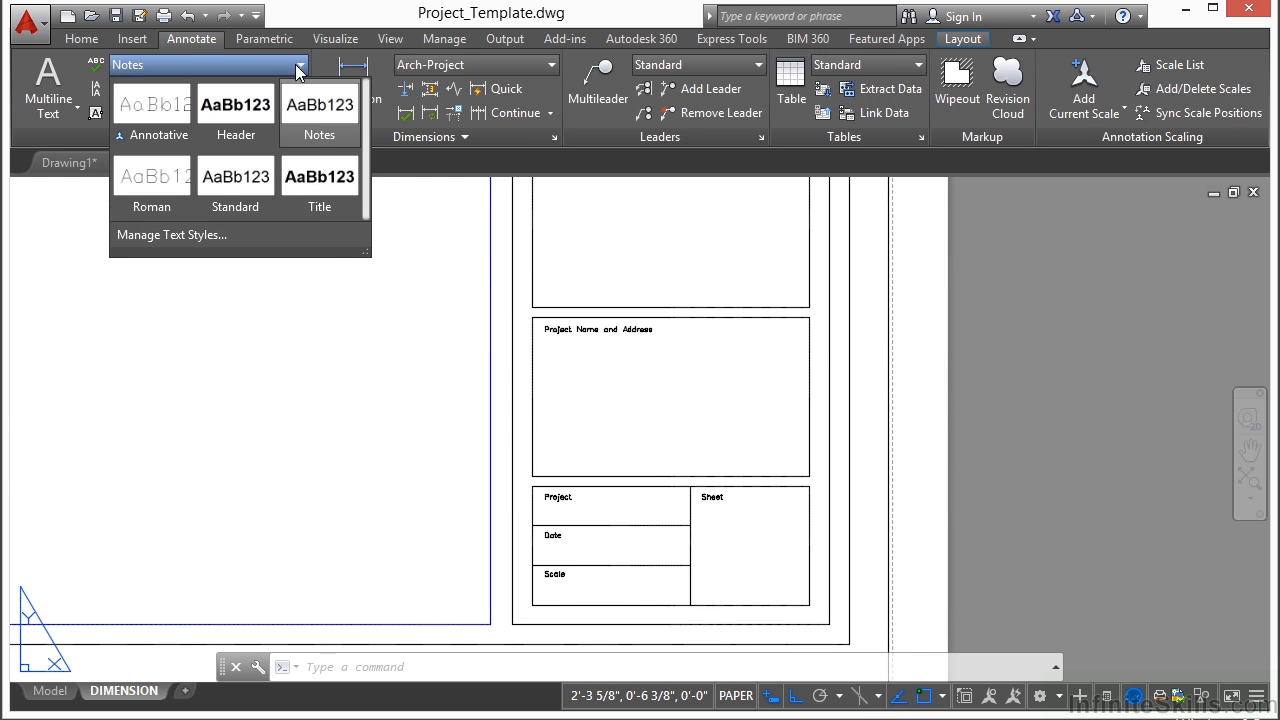
{"action": "key", "text": "Escape"}
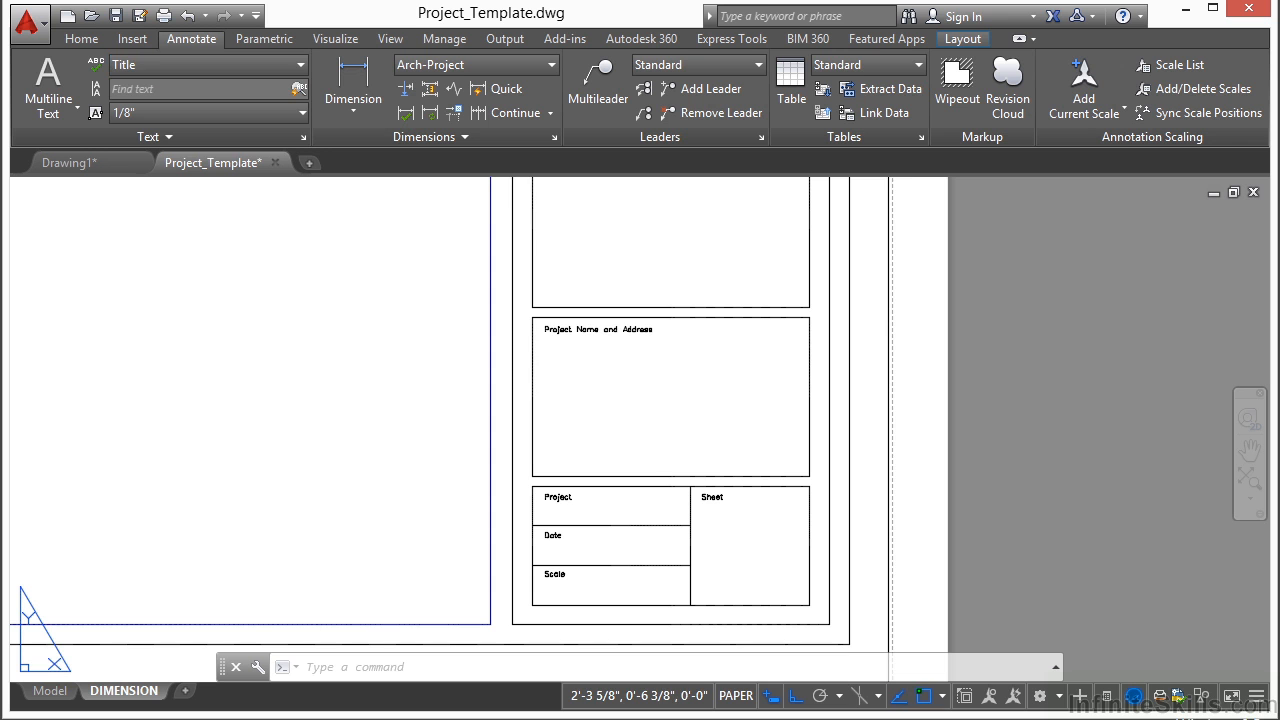
{"action": "type", "text": "MT"}
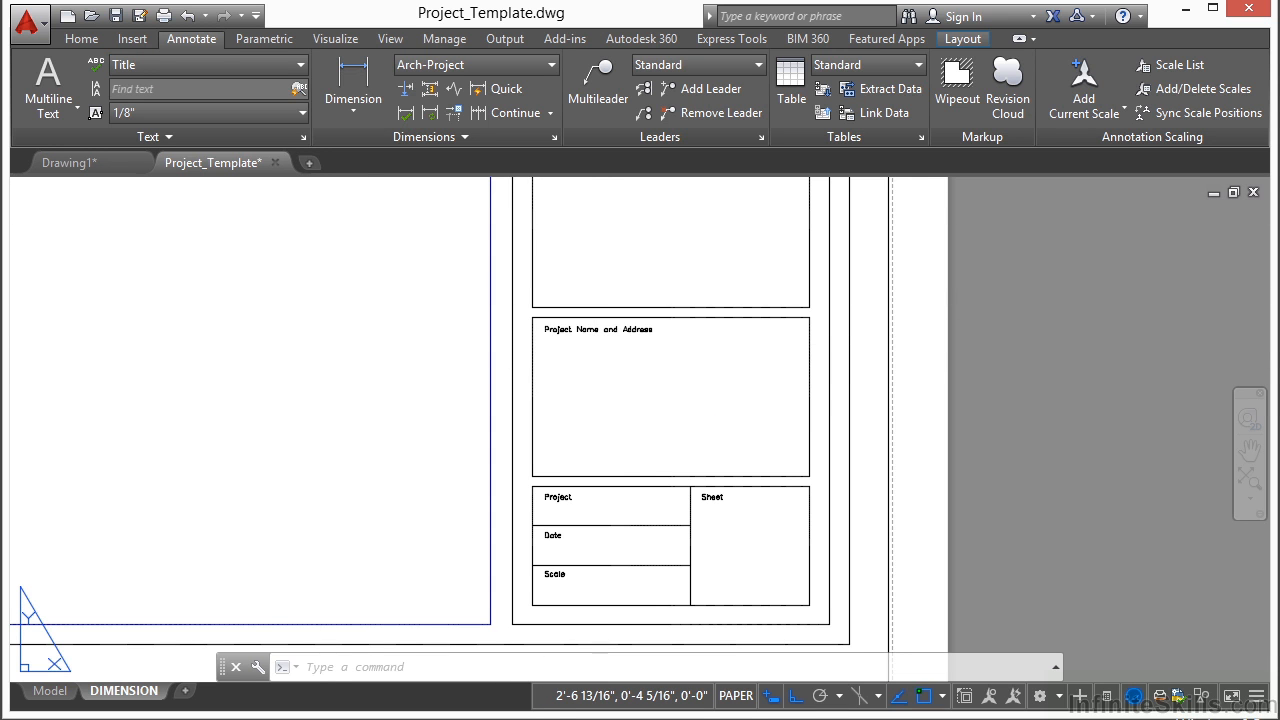
{"action": "key", "text": "Return"}
{"action": "left_click", "coordinate": [549, 352]}
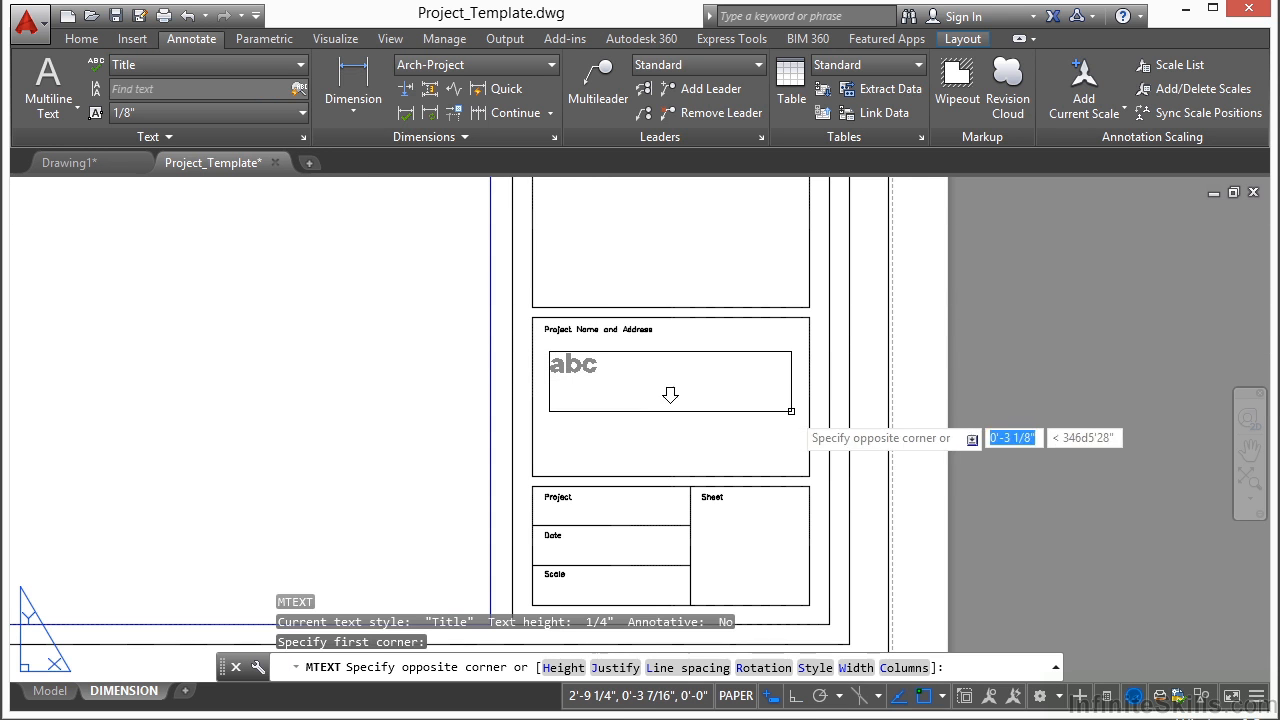
{"action": "left_click", "coordinate": [791, 411]}
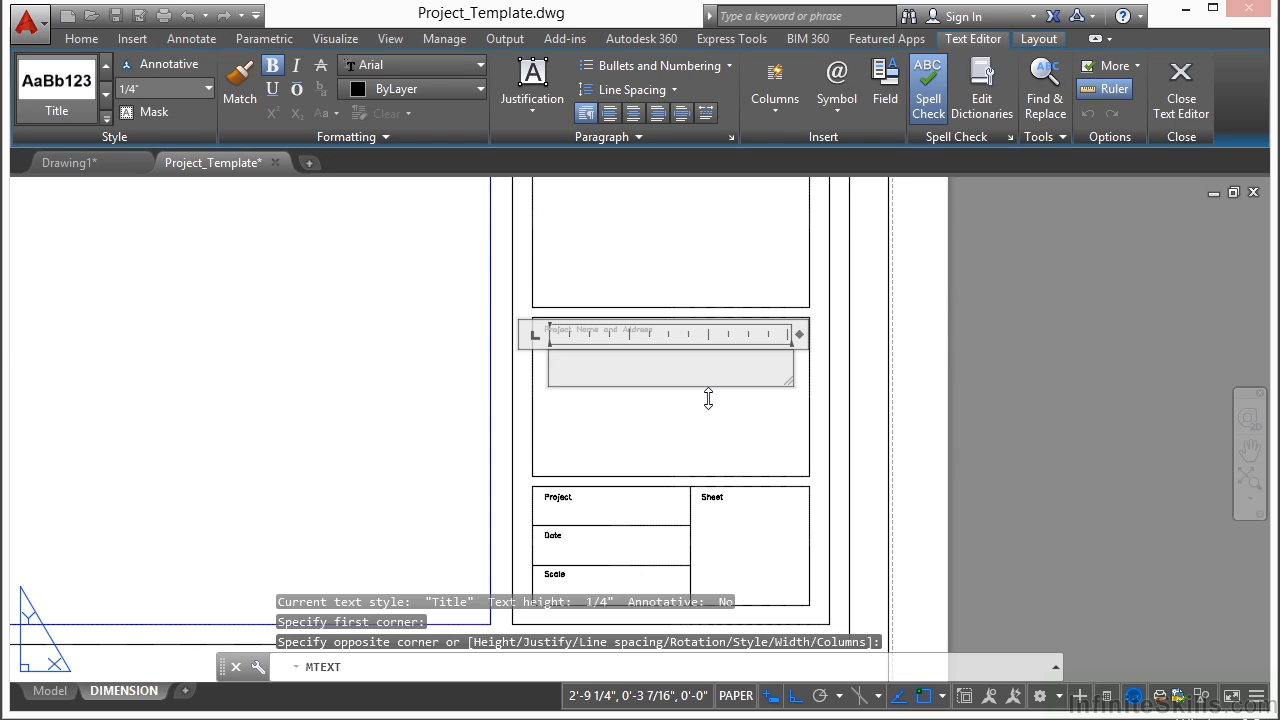
{"action": "type", "text": "MOVIE HOUSE"}
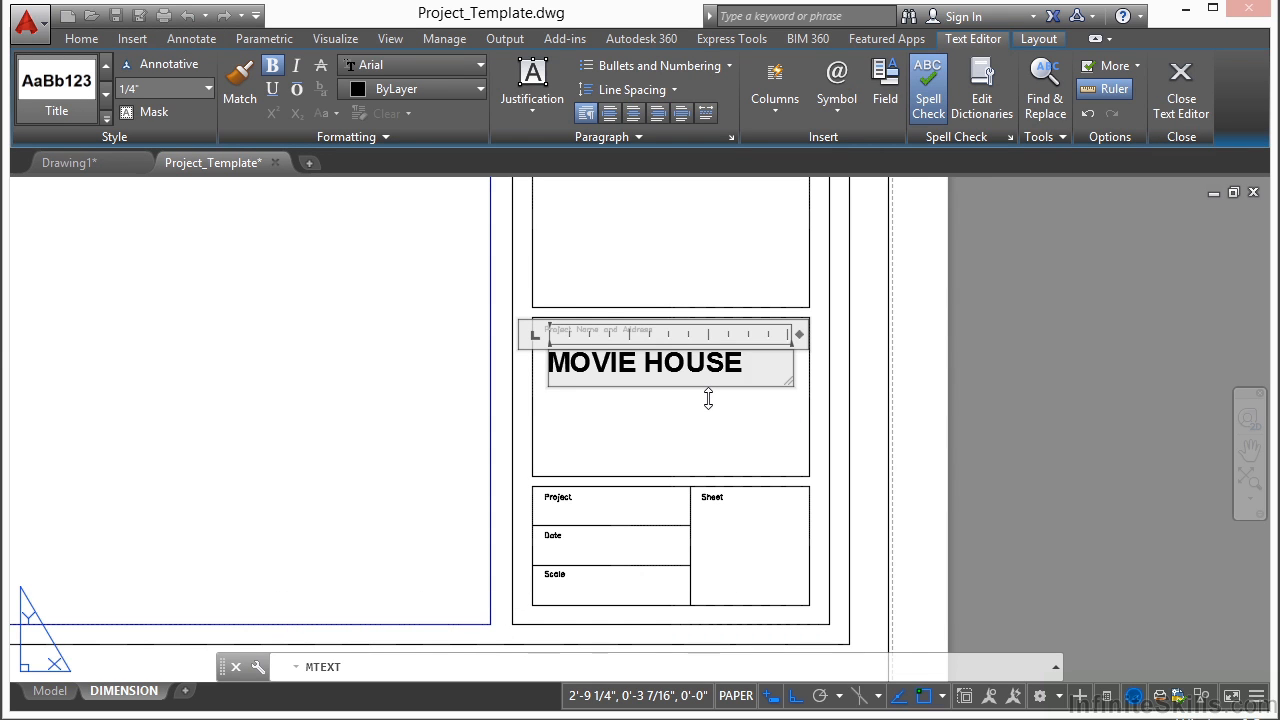
{"action": "left_click", "coordinate": [708, 398]}
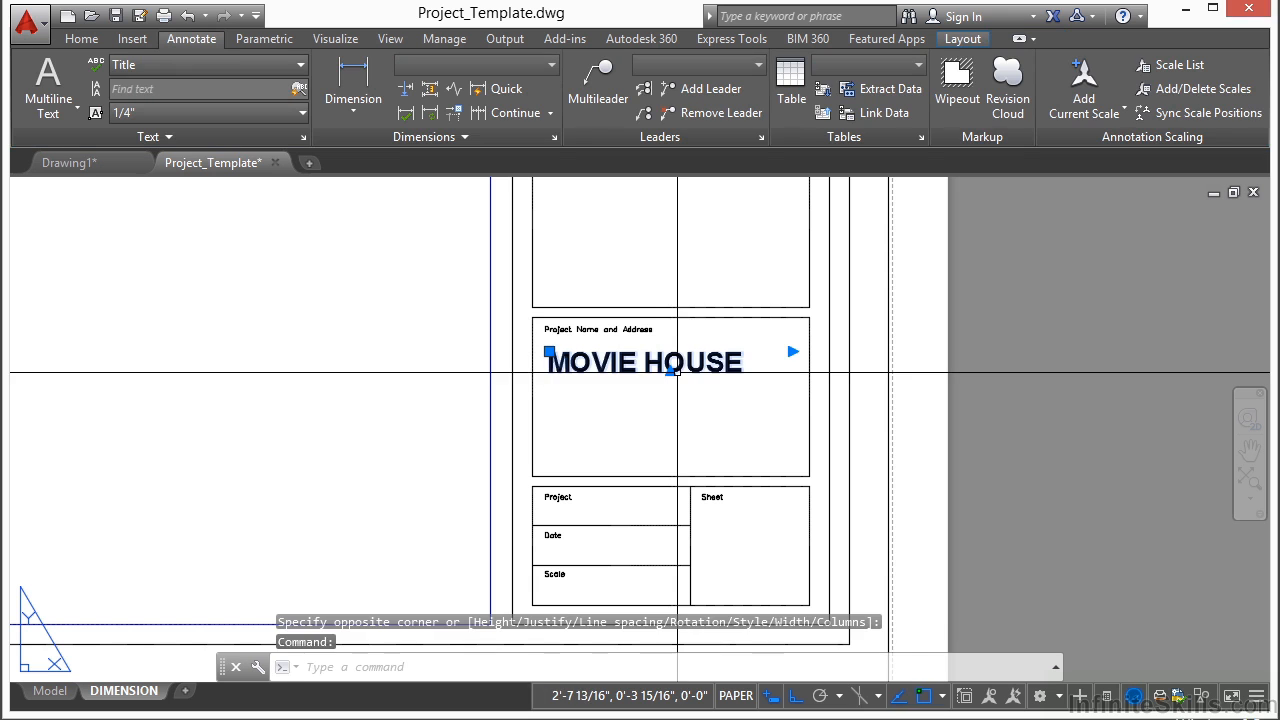
- Centre the MOVIE HOUSE text horizontally within its text frame
{"action": "double_click", "coordinate": [603, 363]}
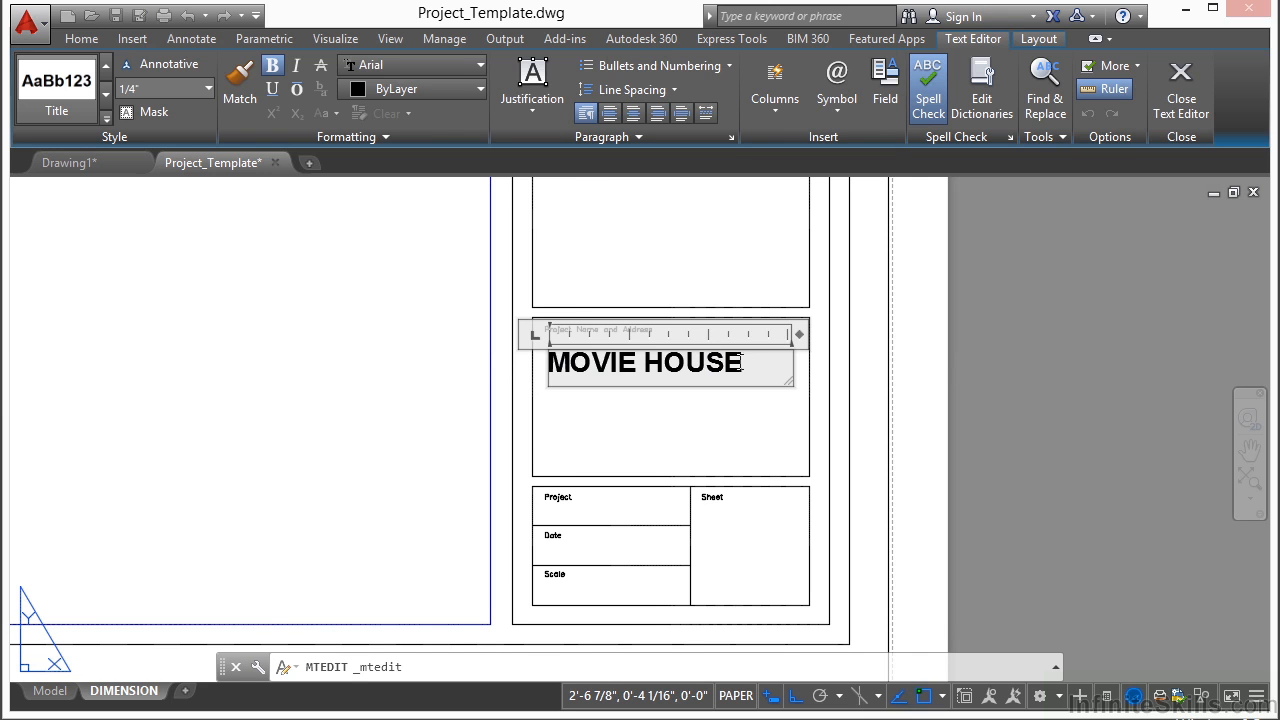
{"action": "key", "text": "ctrl+a"}
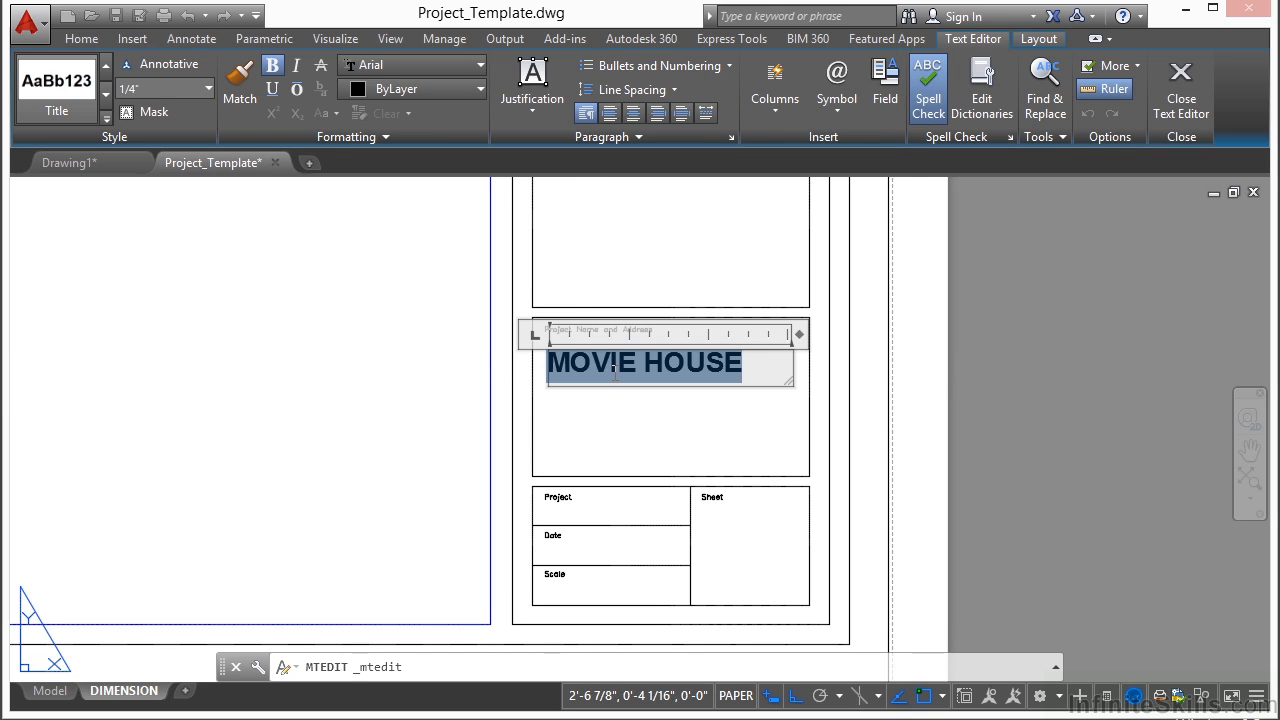
{"action": "left_click", "coordinate": [632, 115]}
{"action": "left_click", "coordinate": [669, 445]}
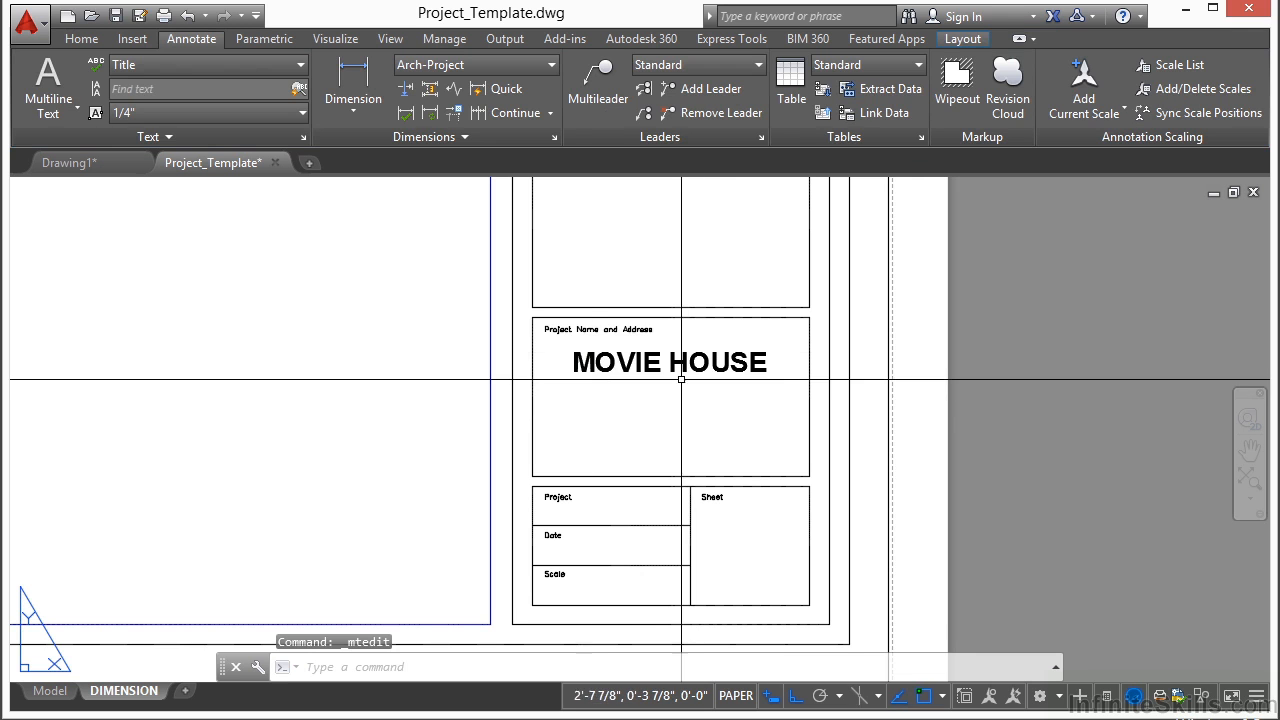
{"action": "key", "text": "Escape"}
{"action": "key", "text": "Escape"}
- Copy the MOVIE HOUSE text down to the Sheet box of the title block
{"action": "type", "text": "co"}
{"action": "key", "text": "Return"}
{"action": "left_click", "coordinate": [728, 344]}
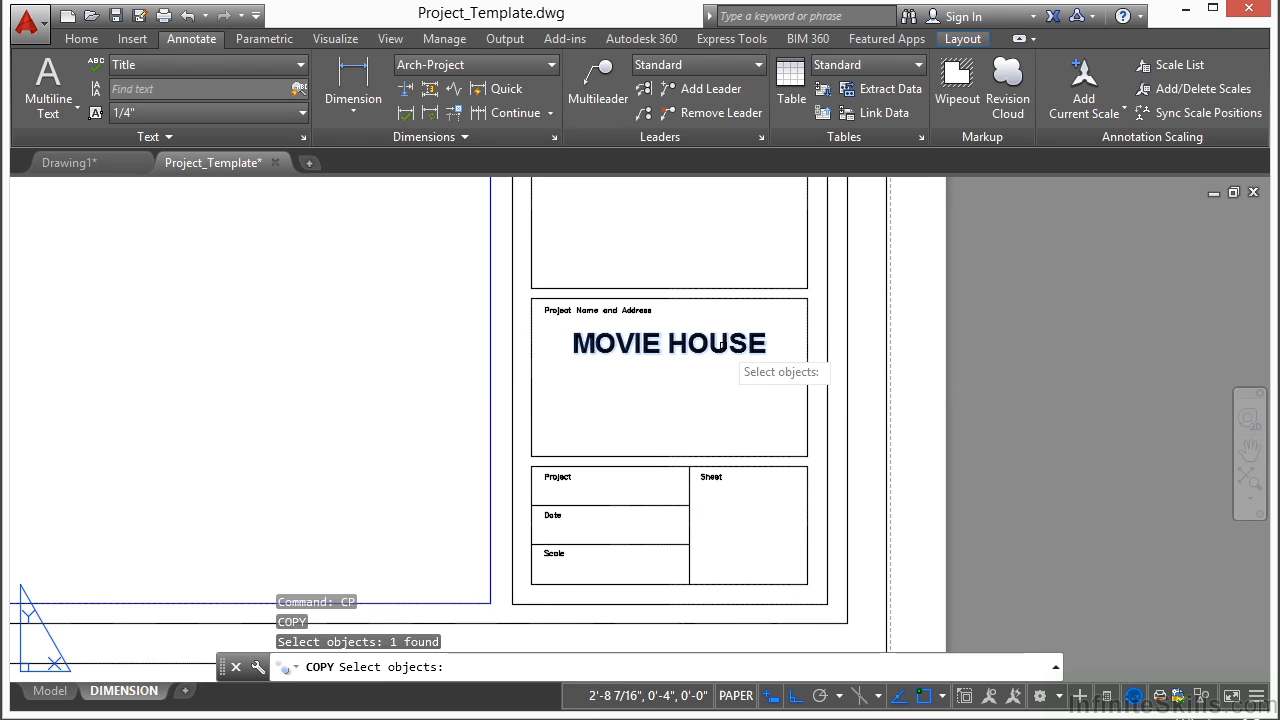
{"action": "key", "text": "Return"}
{"action": "left_click", "coordinate": [635, 345]}
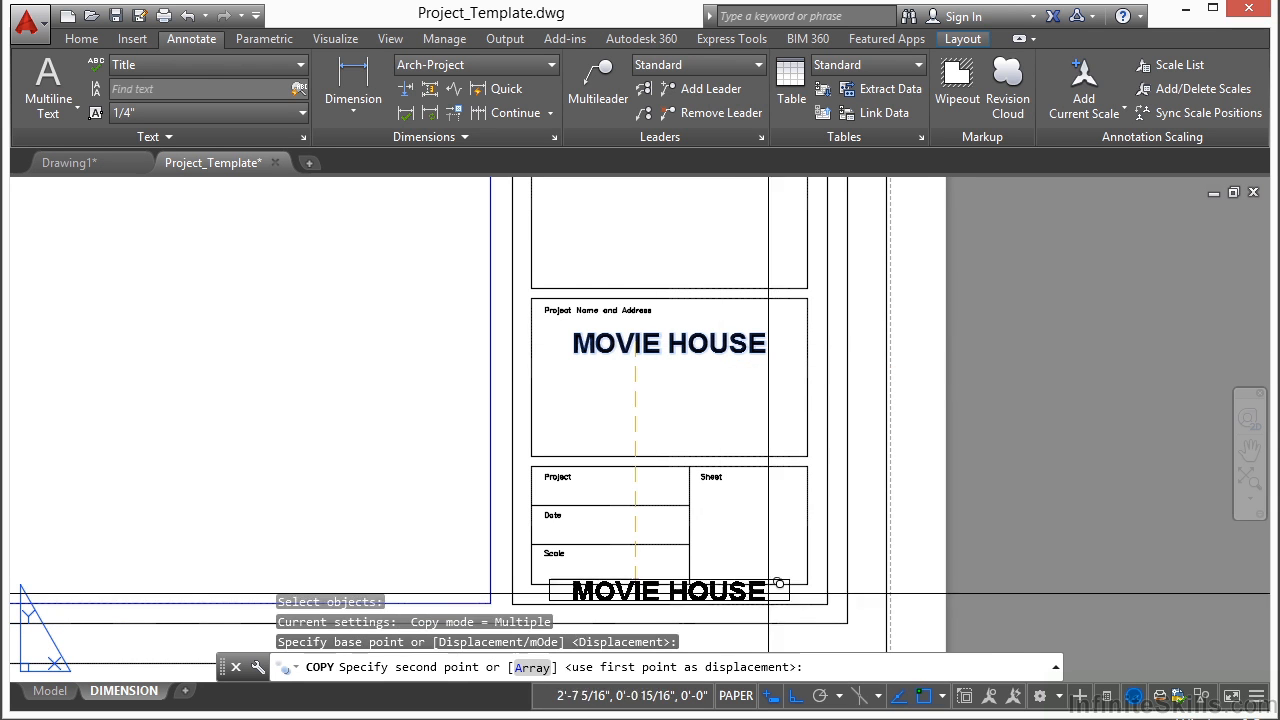
{"action": "left_click", "coordinate": [746, 521]}
{"action": "key", "text": "Return"}
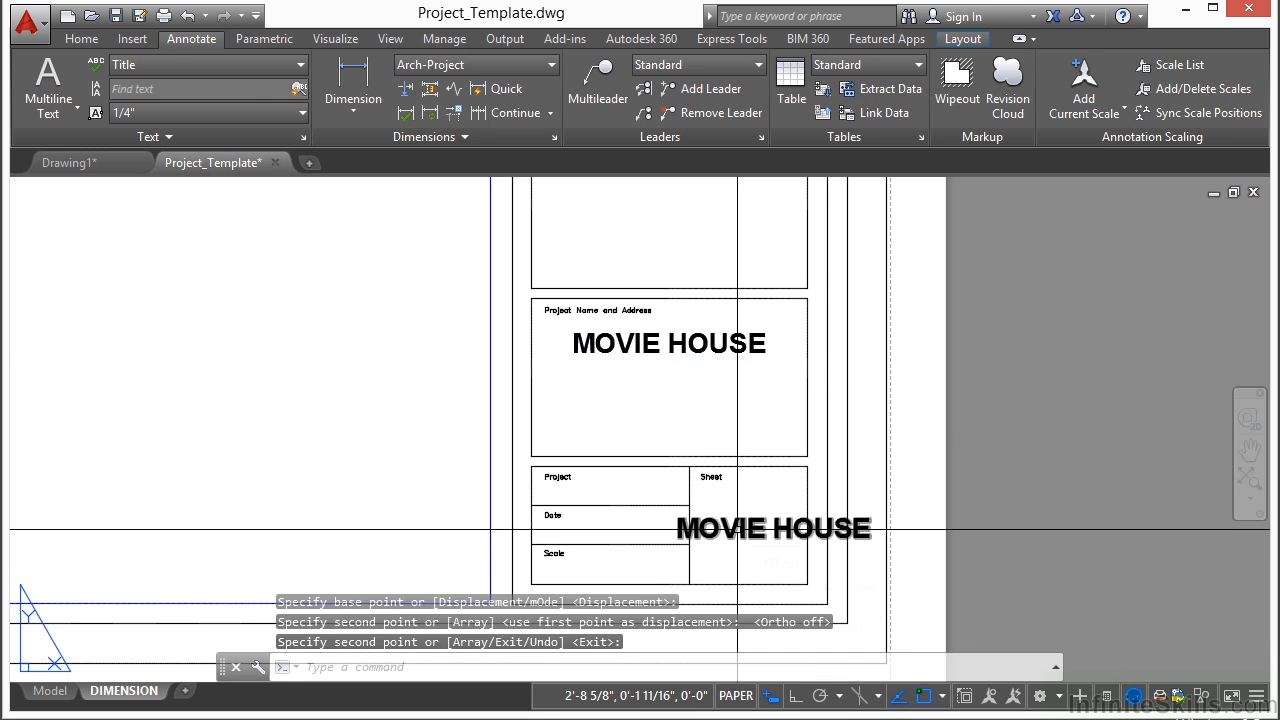
- Replace the copied text at the Sheet box with "1" and narrow its text frame
{"action": "double_click", "coordinate": [740, 529]}
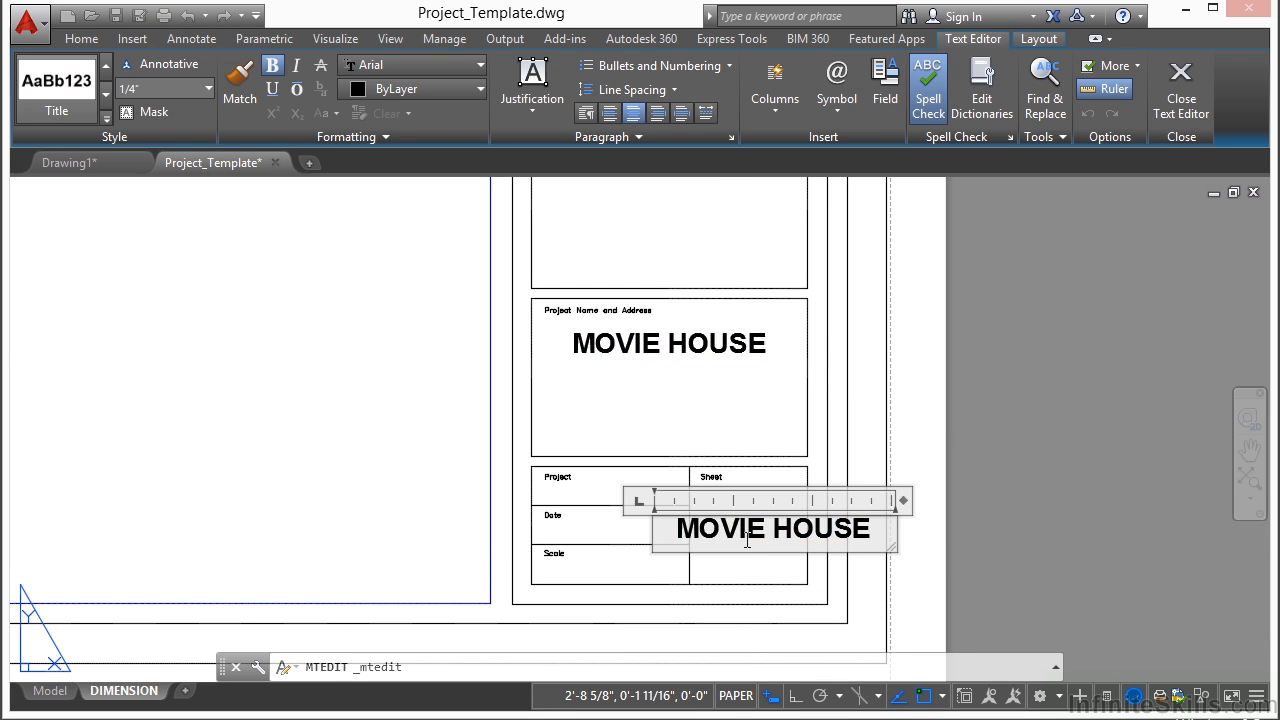
{"action": "key", "text": "ctrl+a"}
{"action": "type", "text": "1"}
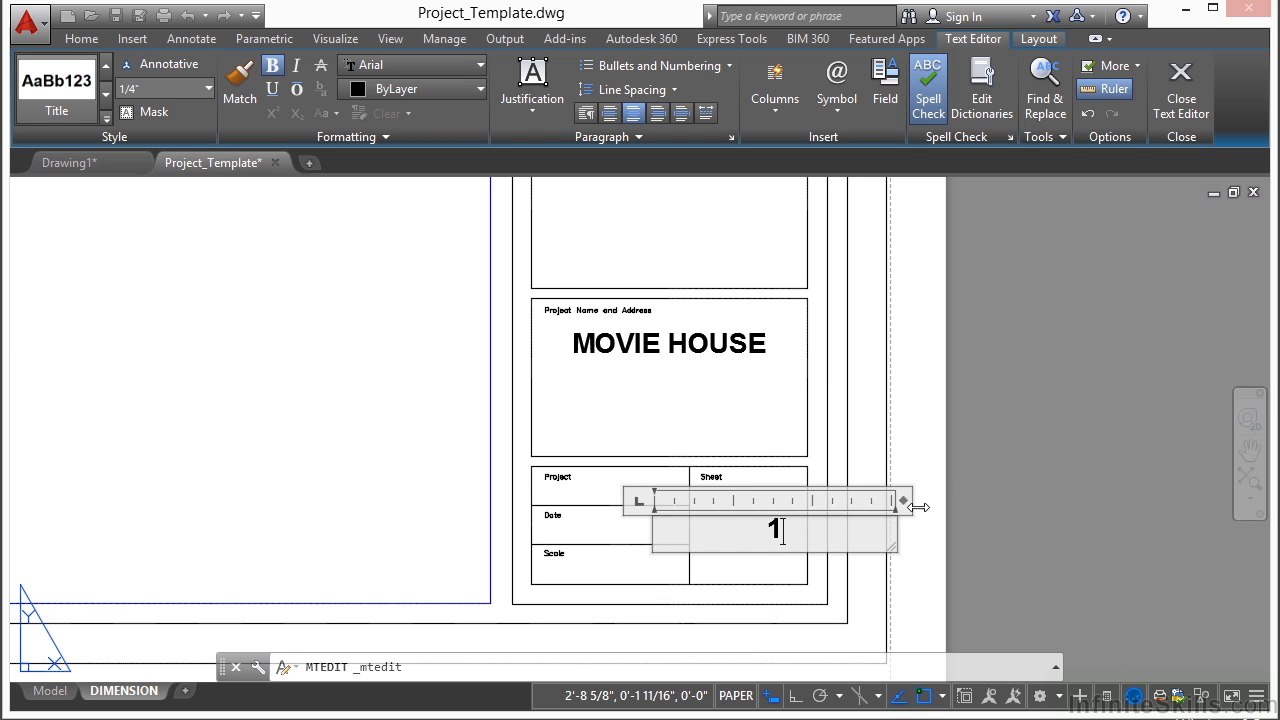
{"action": "left_click_drag", "start_coordinate": [908, 511], "coordinate": [709, 512]}
{"action": "left_click", "coordinate": [712, 528]}
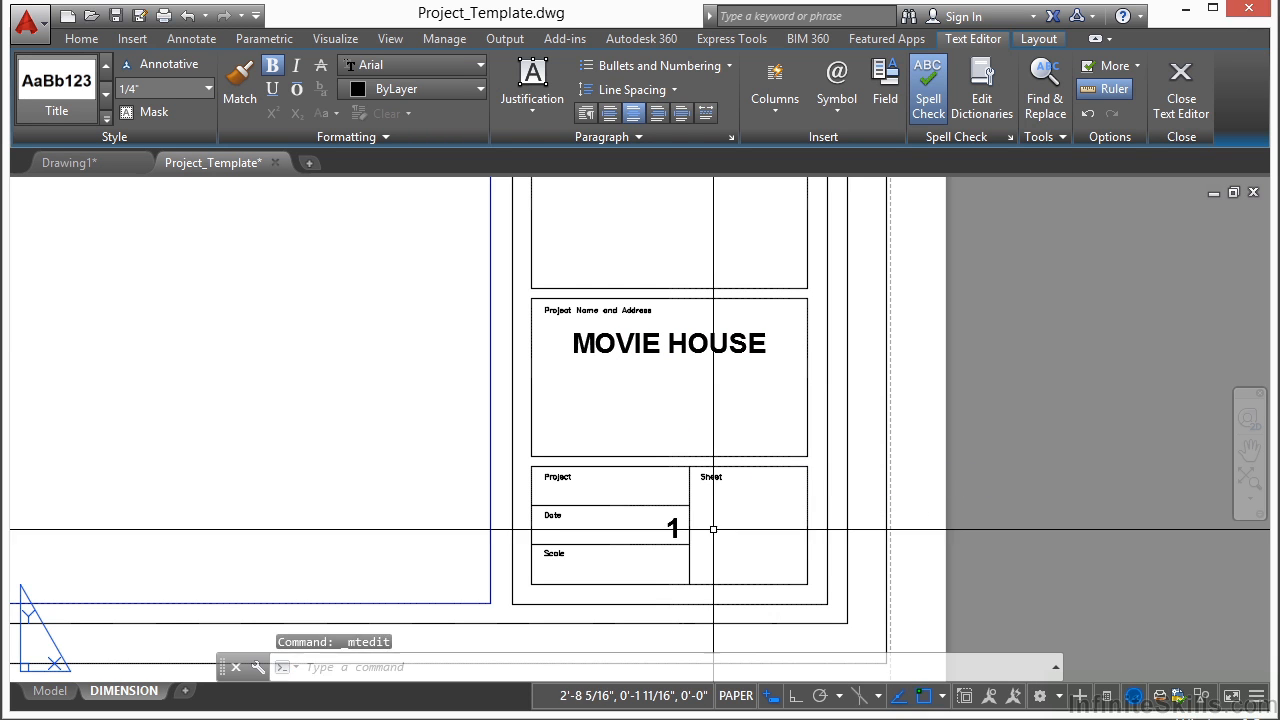
- Move the sheet number 1 from the Date field into the middle of the Sheet box
{"action": "type", "text": "M"}
{"action": "scroll", "coordinate": [715, 532], "scroll_direction": "up", "scroll_amount": 2}
{"action": "key", "text": "Return"}
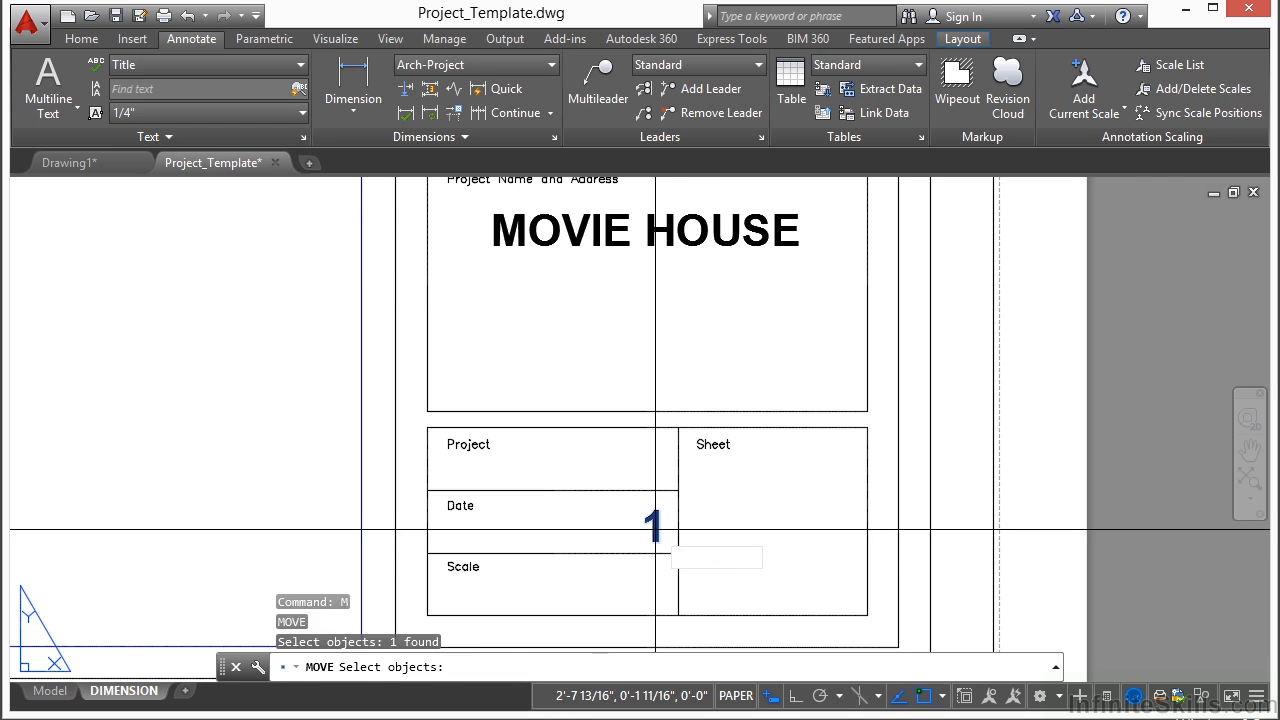
{"action": "key", "text": "Return"}
{"action": "left_click", "coordinate": [653, 530]}
{"action": "left_click", "coordinate": [766, 531]}
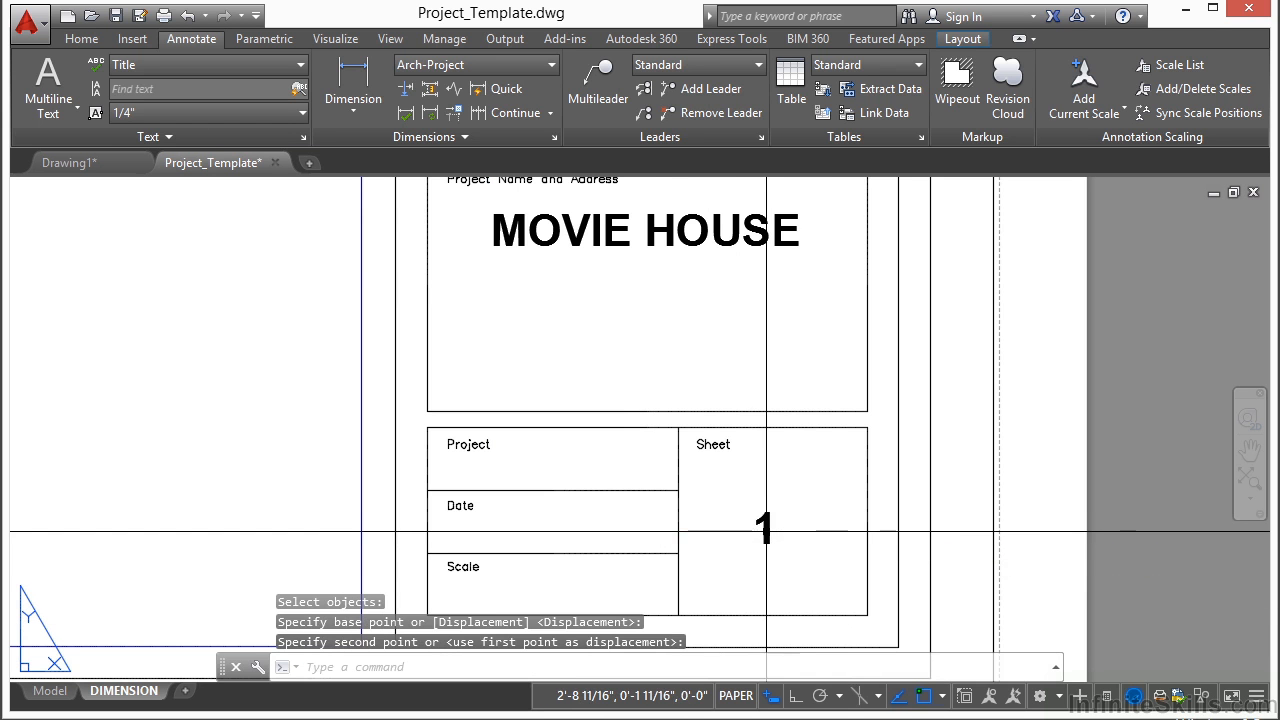
- Move the sheet number 1 slightly to the right to centre it in the Sheet box of the title block
{"action": "key", "text": "Return"}
{"action": "left_click", "coordinate": [800, 500]}
{"action": "left_click", "coordinate": [736, 548]}
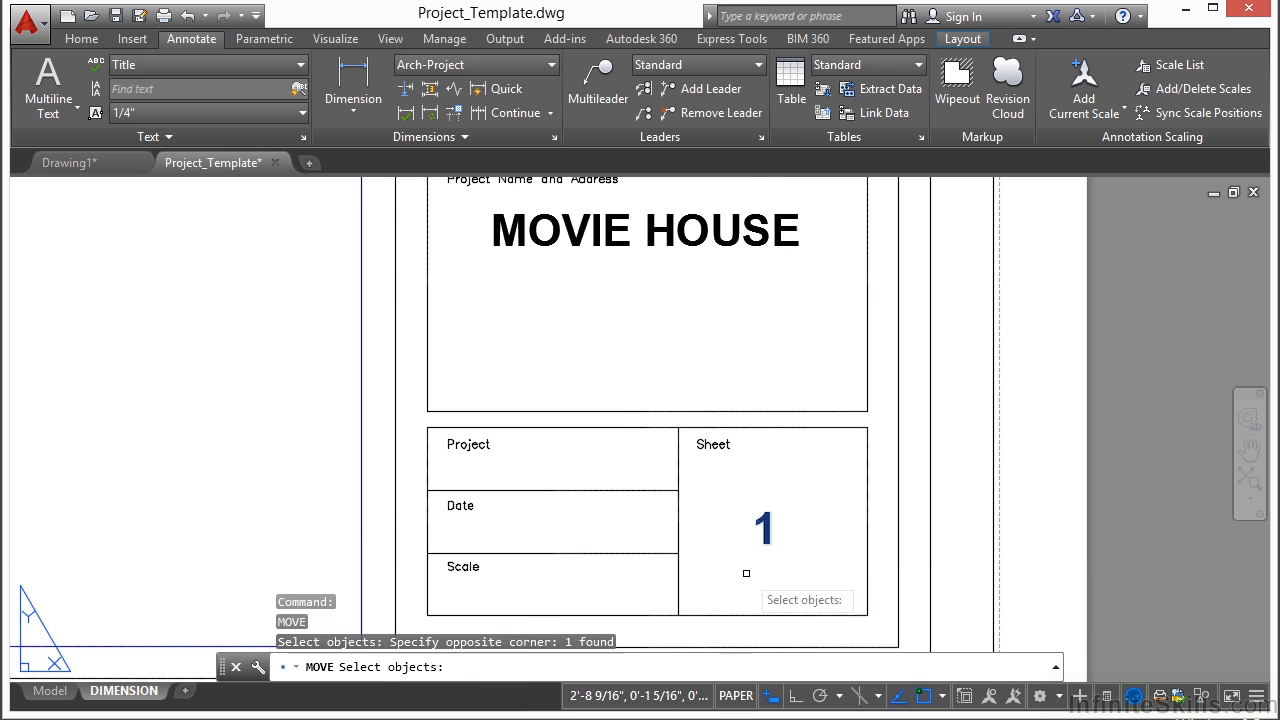
{"action": "key", "text": "Return"}
{"action": "left_click", "coordinate": [766, 574]}
{"action": "left_click", "coordinate": [781, 569]}
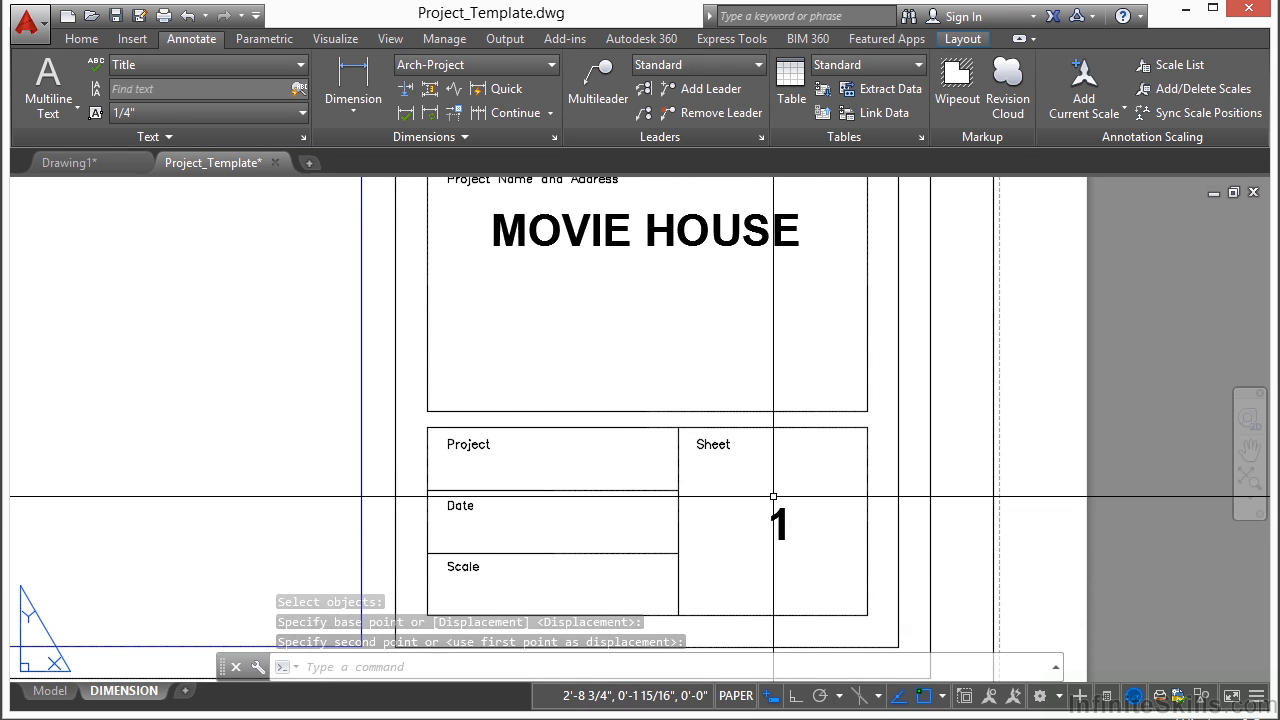
- Add the multiline text 2014-04-25 in the Notes text style to the Date field of the title block
{"action": "middle_click_drag", "start_coordinate": [606, 537], "coordinate": [616, 436]}
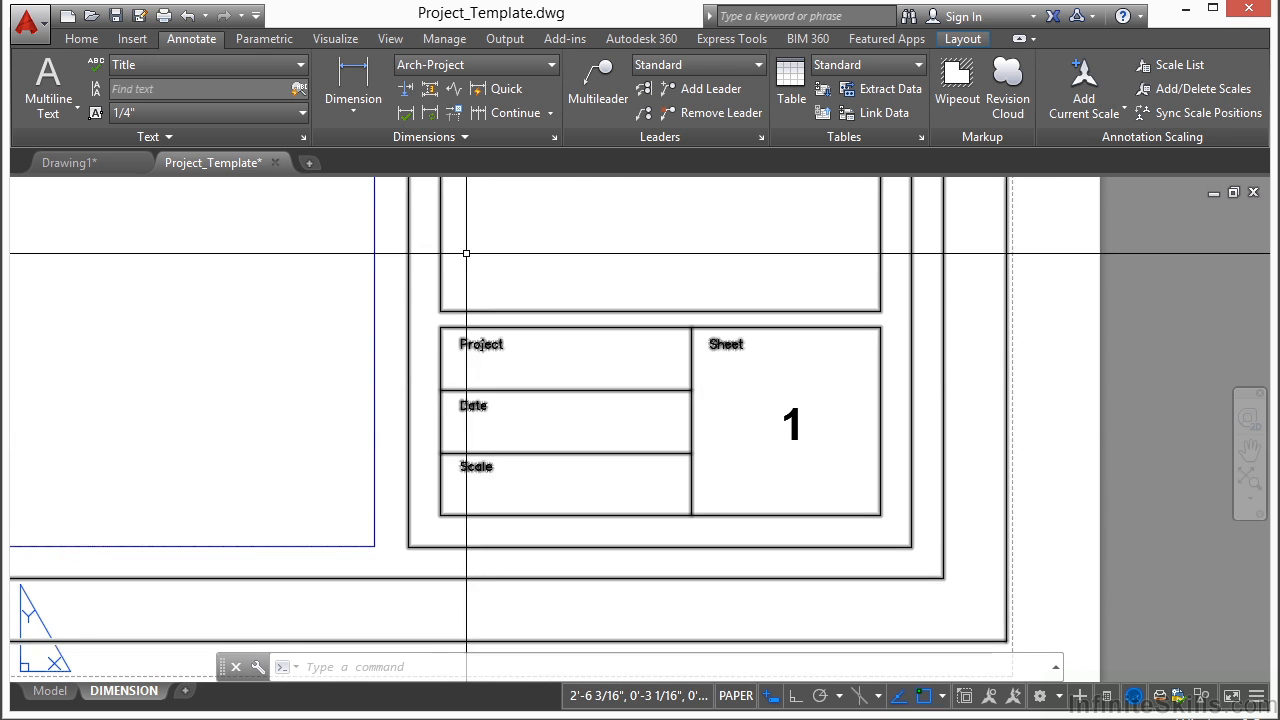
{"action": "left_click", "coordinate": [298, 66]}
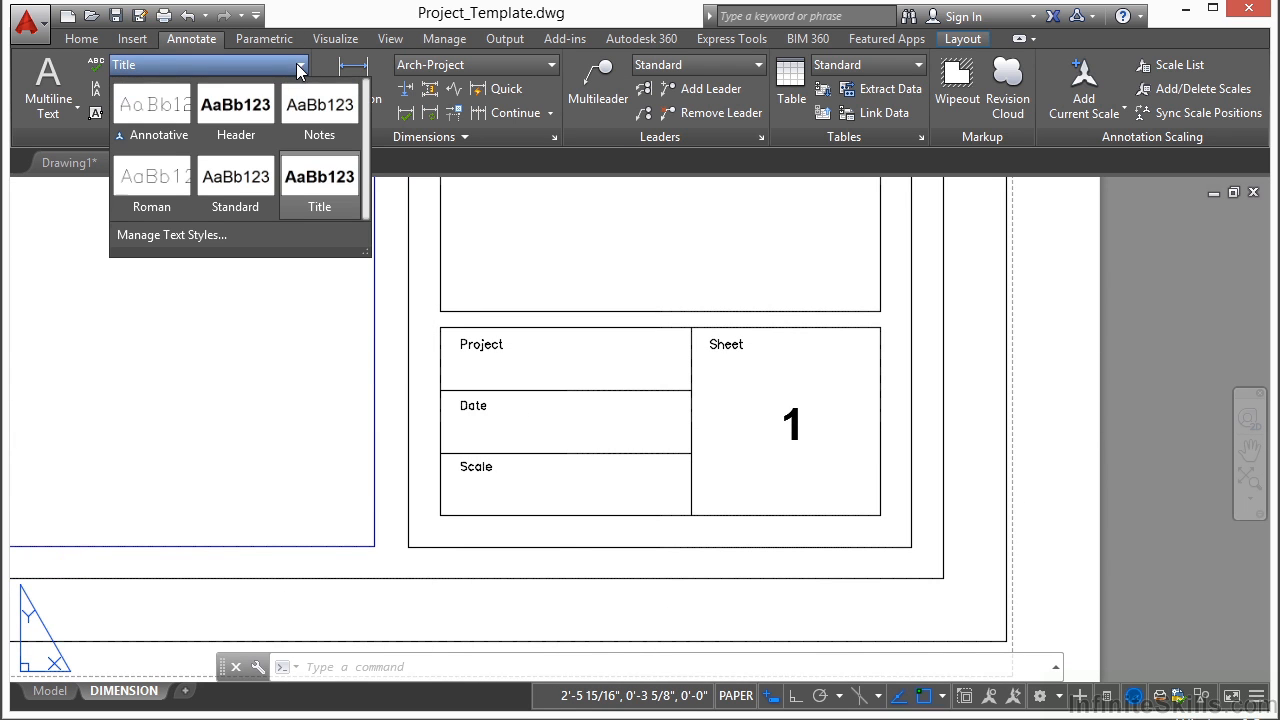
{"action": "left_click", "coordinate": [306, 128]}
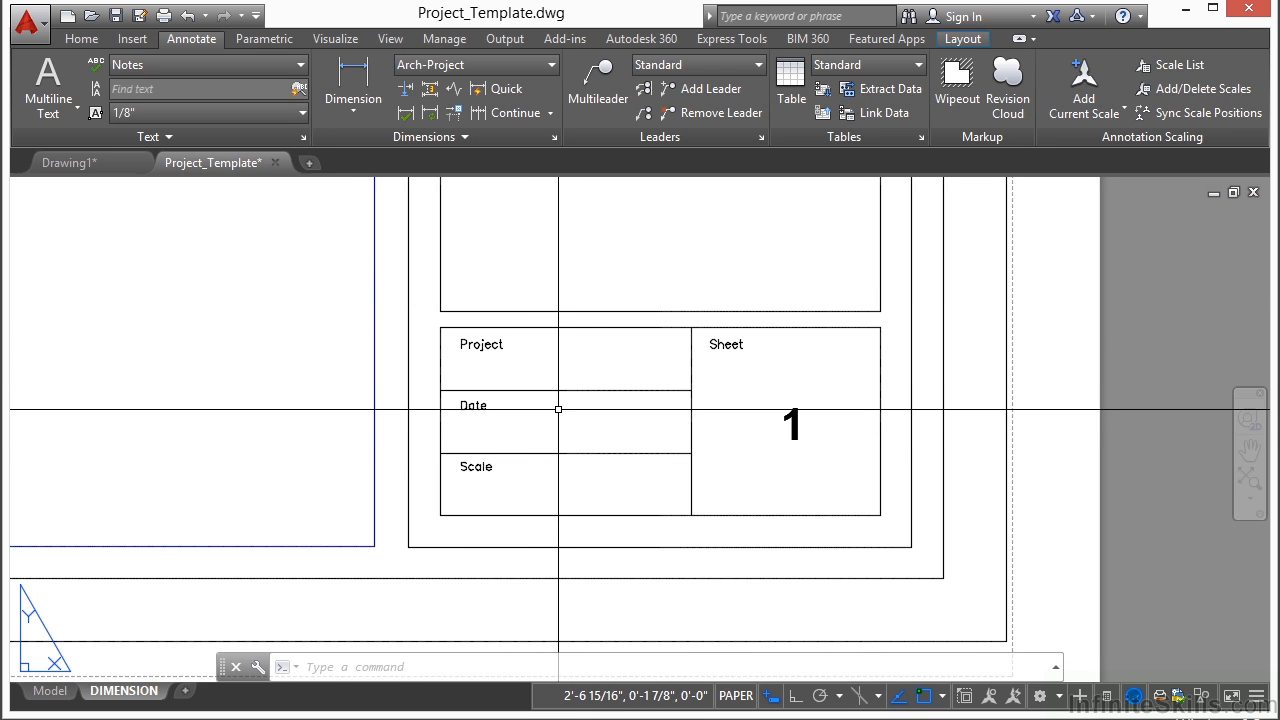
{"action": "type", "text": "mt"}
{"action": "key", "text": "Return"}
{"action": "left_click", "coordinate": [522, 416]}
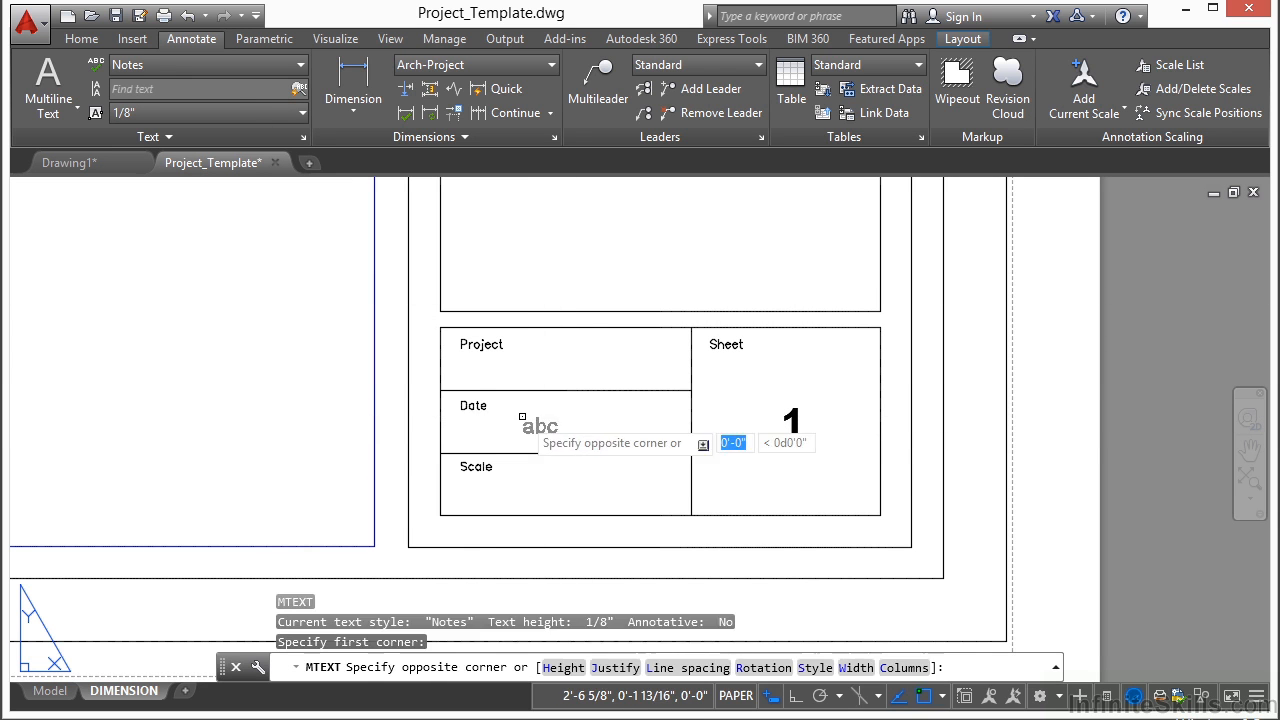
{"action": "left_click", "coordinate": [620, 465]}
{"action": "type", "text": "2014-04-25"}
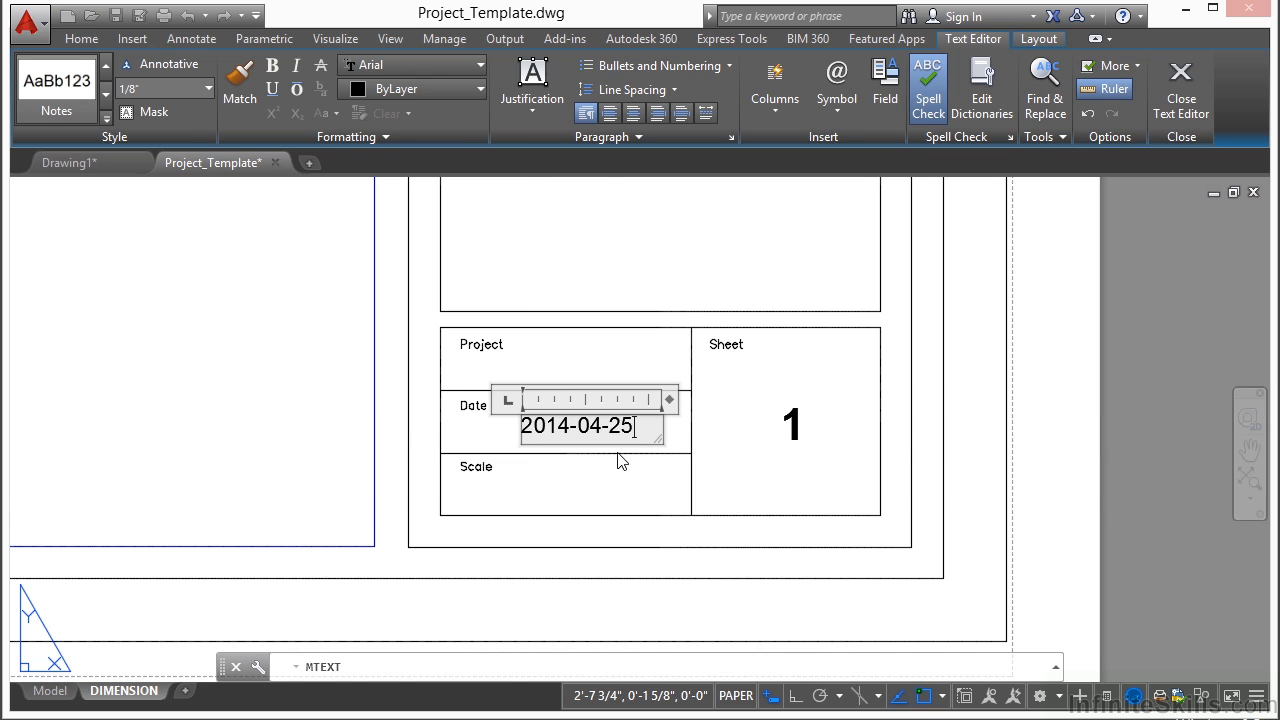
{"action": "left_click", "coordinate": [603, 480]}
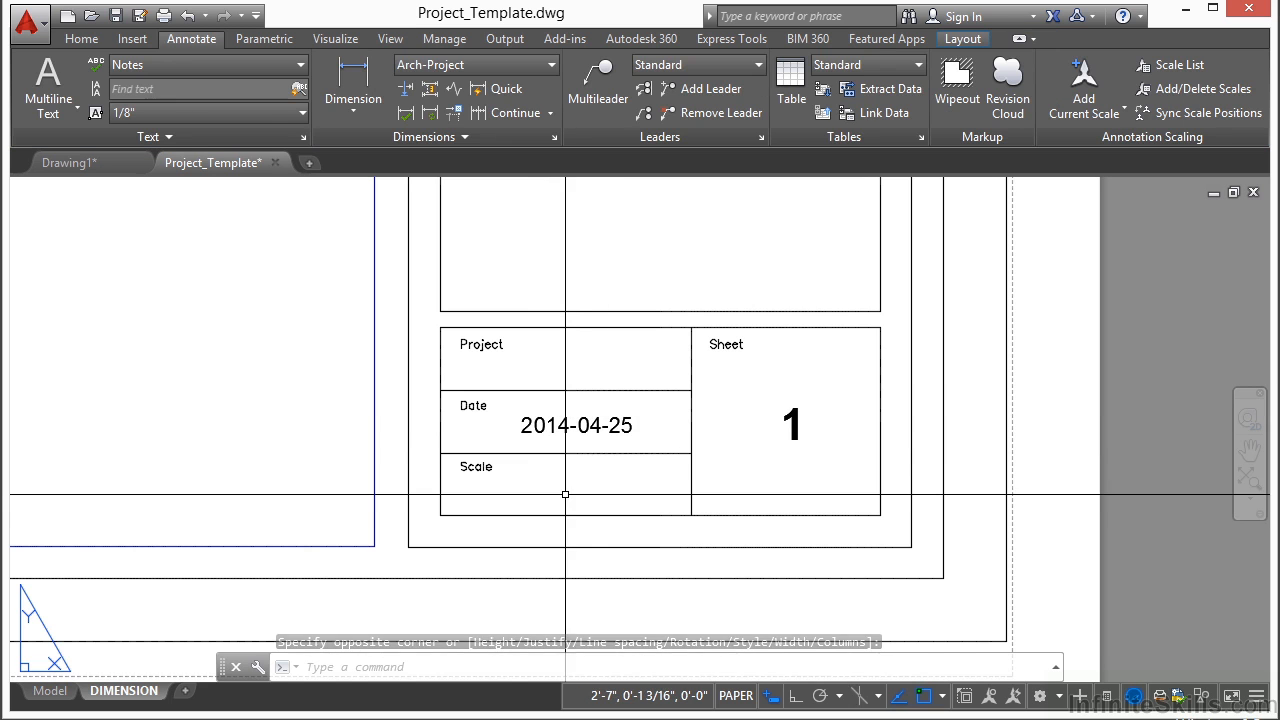
- Copy the date text from the Date field down into the Scale field
{"action": "type", "text": "cp"}
{"action": "key", "text": "Return"}
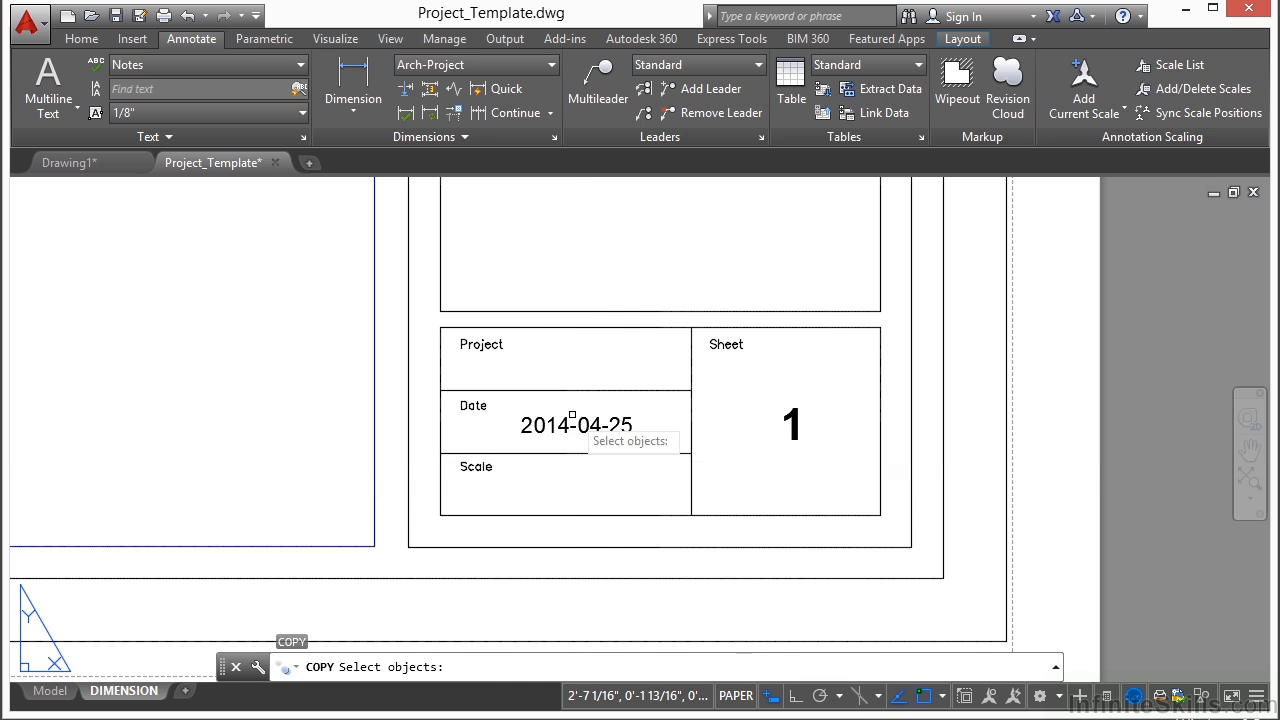
{"action": "left_click", "coordinate": [572, 414]}
{"action": "left_click", "coordinate": [561, 431]}
{"action": "key", "text": "Return"}
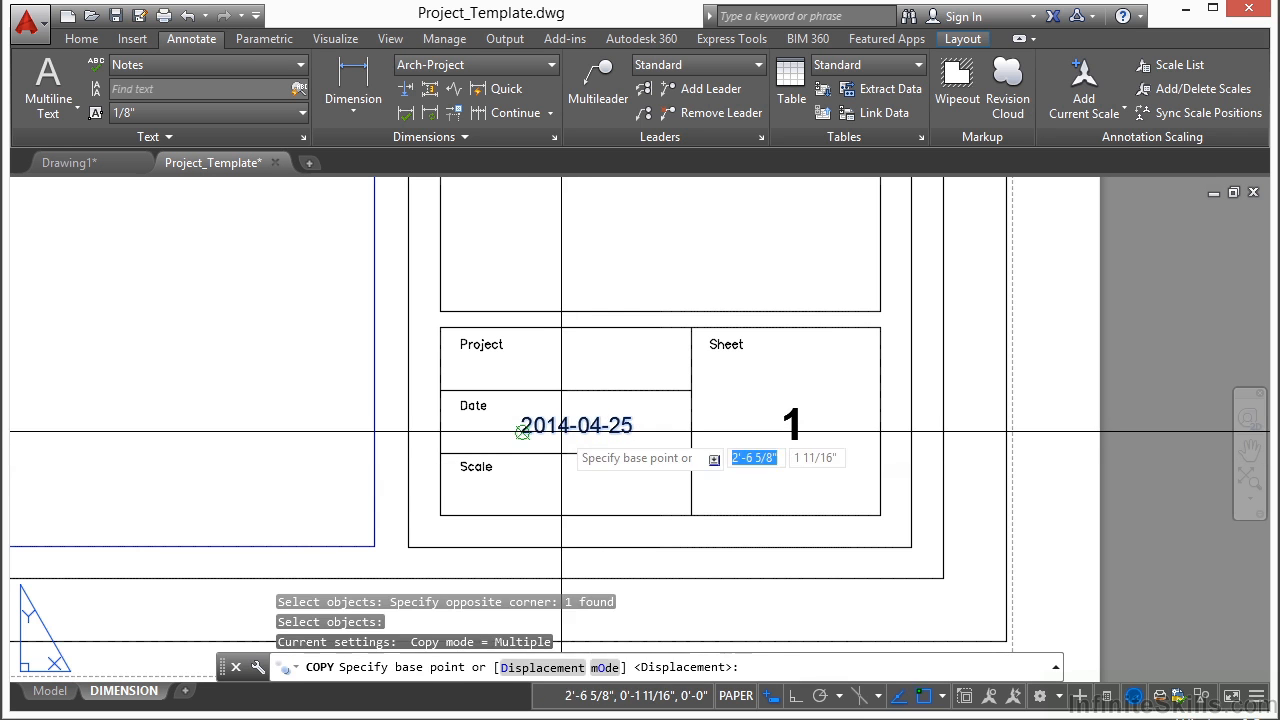
{"action": "left_click", "coordinate": [522, 431]}
{"action": "left_click", "coordinate": [512, 494]}
{"action": "key", "text": "Return"}
- Replace the copied text in the Scale field with 1/4"=1'-0" and shift it slightly to the right
{"action": "double_click", "coordinate": [525, 490]}
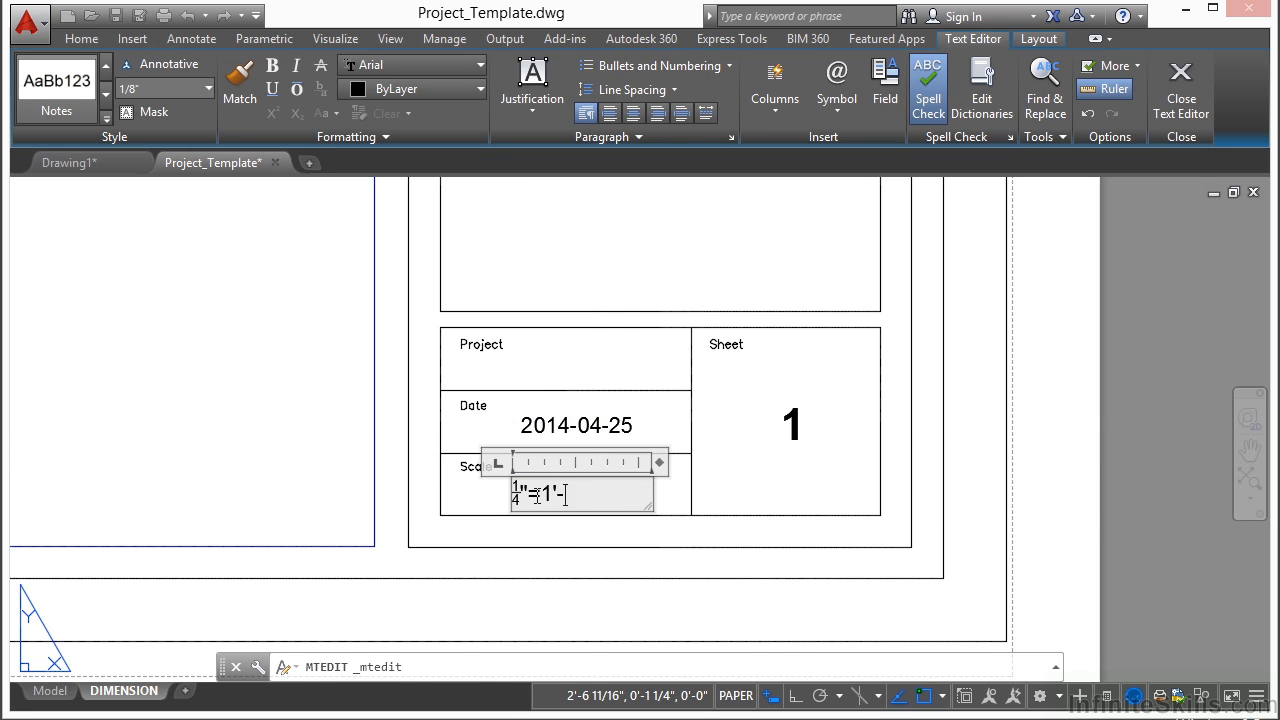
{"action": "left_click", "coordinate": [502, 528]}
{"action": "scroll", "coordinate": [548, 509], "scroll_direction": "up", "scroll_amount": 2}
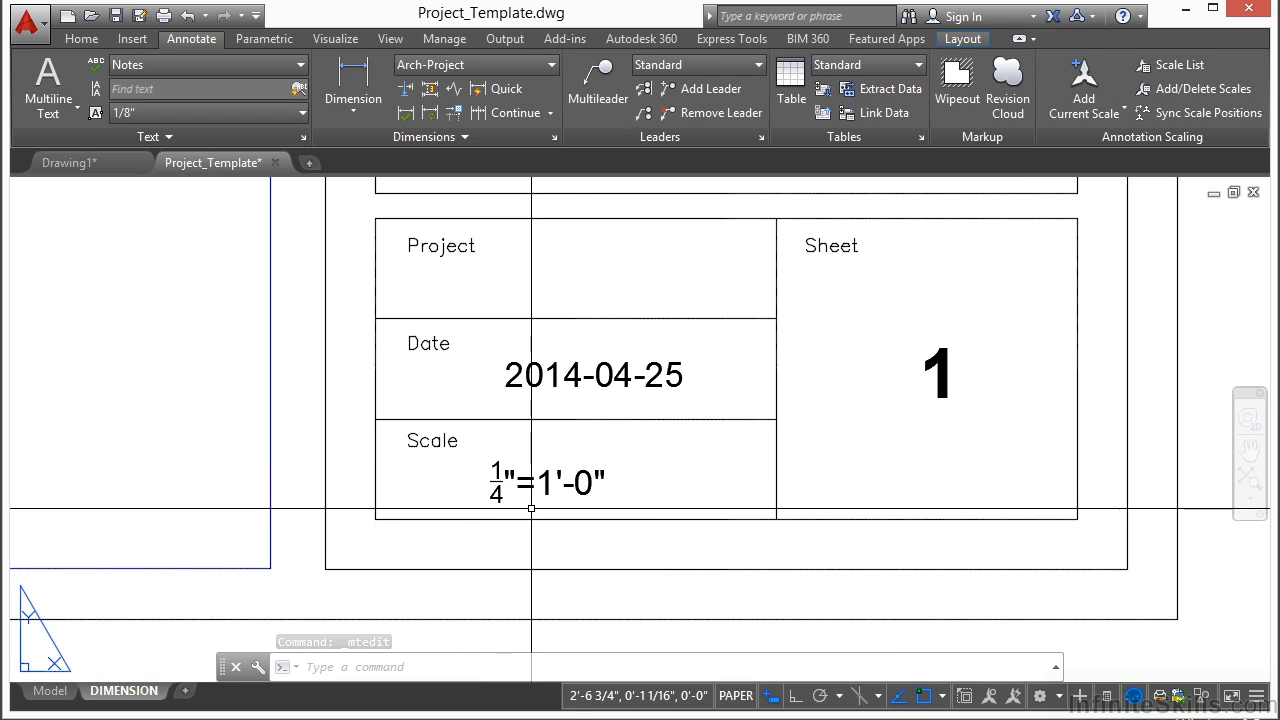
{"action": "key", "text": "Return"}
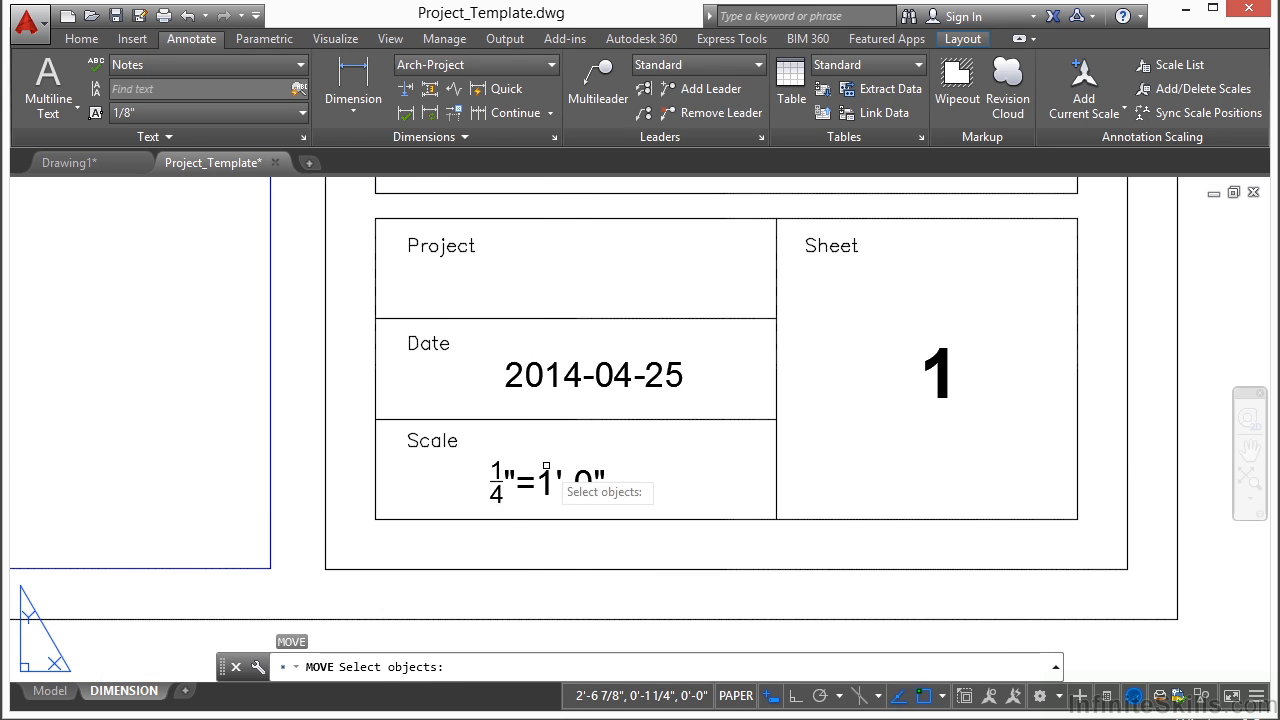
{"action": "left_click", "coordinate": [572, 478]}
{"action": "key", "text": "Return"}
{"action": "left_click", "coordinate": [575, 445]}
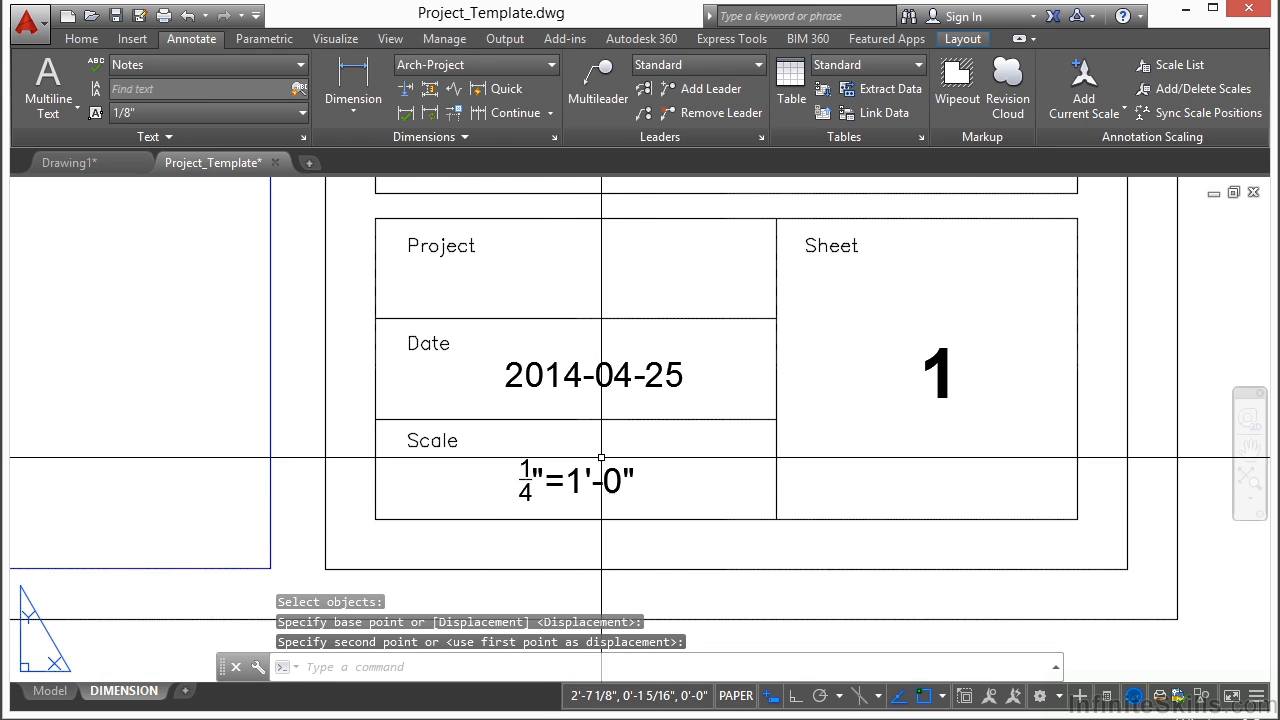
{"action": "left_click", "coordinate": [620, 442]}
- Erase the stray MOVIE HOUSE text outside the sheet and fit the whole sheet in view
{"action": "scroll", "coordinate": [694, 482], "scroll_direction": "down", "scroll_amount": 4}
{"action": "scroll", "coordinate": [468, 407], "scroll_direction": "down", "scroll_amount": 6}
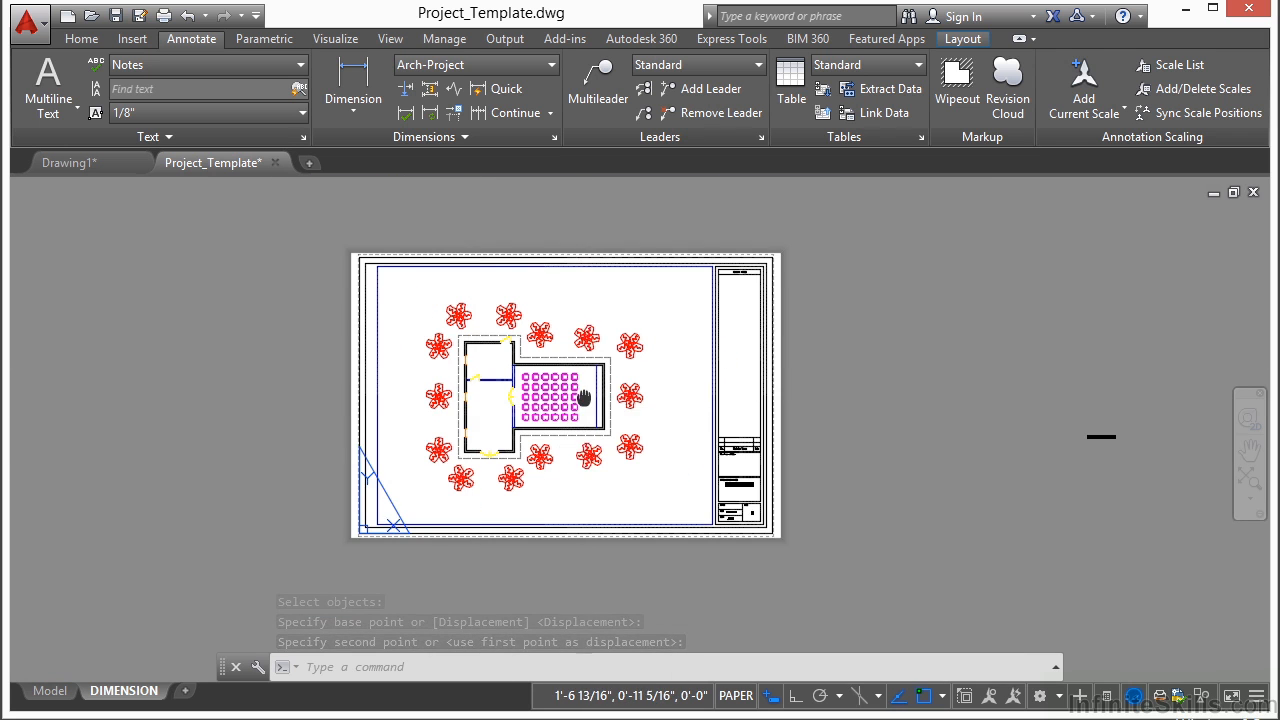
{"action": "middle_click_drag", "start_coordinate": [662, 434], "coordinate": [626, 437]}
{"action": "scroll", "coordinate": [1075, 441], "scroll_direction": "up", "scroll_amount": 4}
{"action": "left_click", "coordinate": [1043, 436]}
{"action": "left_click", "coordinate": [1014, 489]}
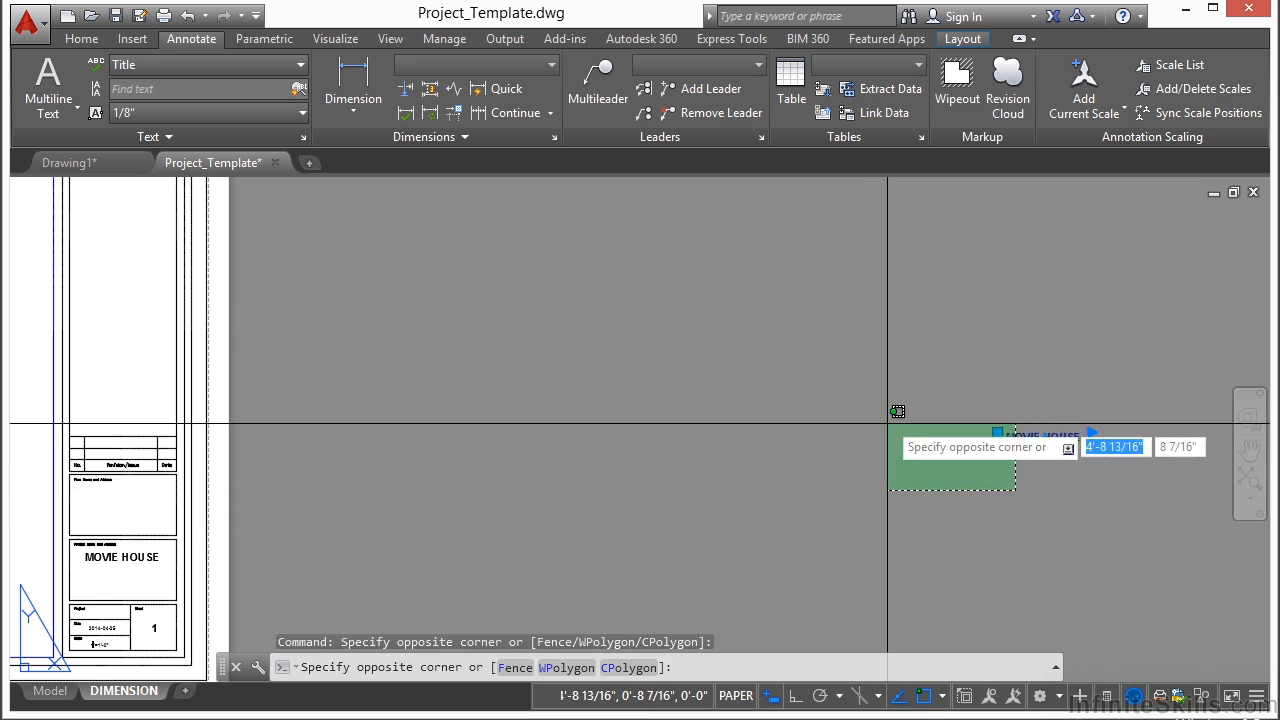
{"action": "left_click", "coordinate": [886, 434]}
{"action": "right_click", "coordinate": [887, 432]}
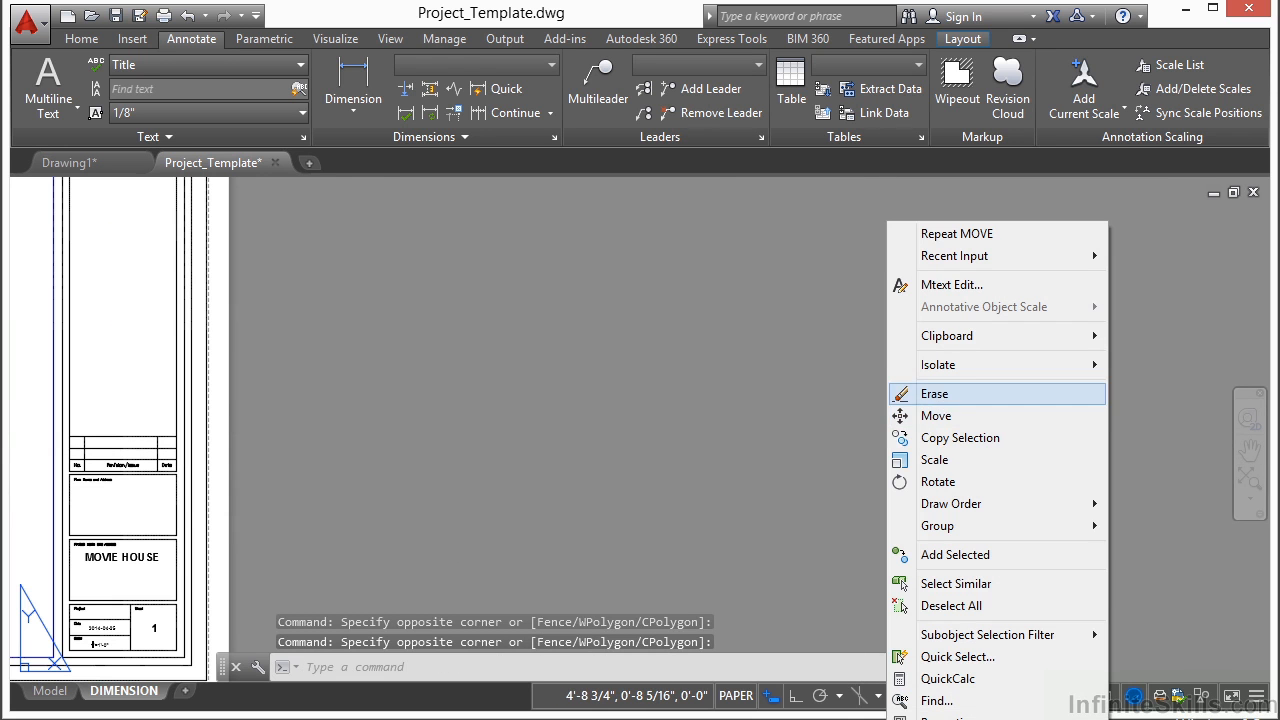
{"action": "key", "text": "Escape"}
{"action": "middle_click", "coordinate": [934, 413]}
{"action": "middle_click", "coordinate": [934, 413]}
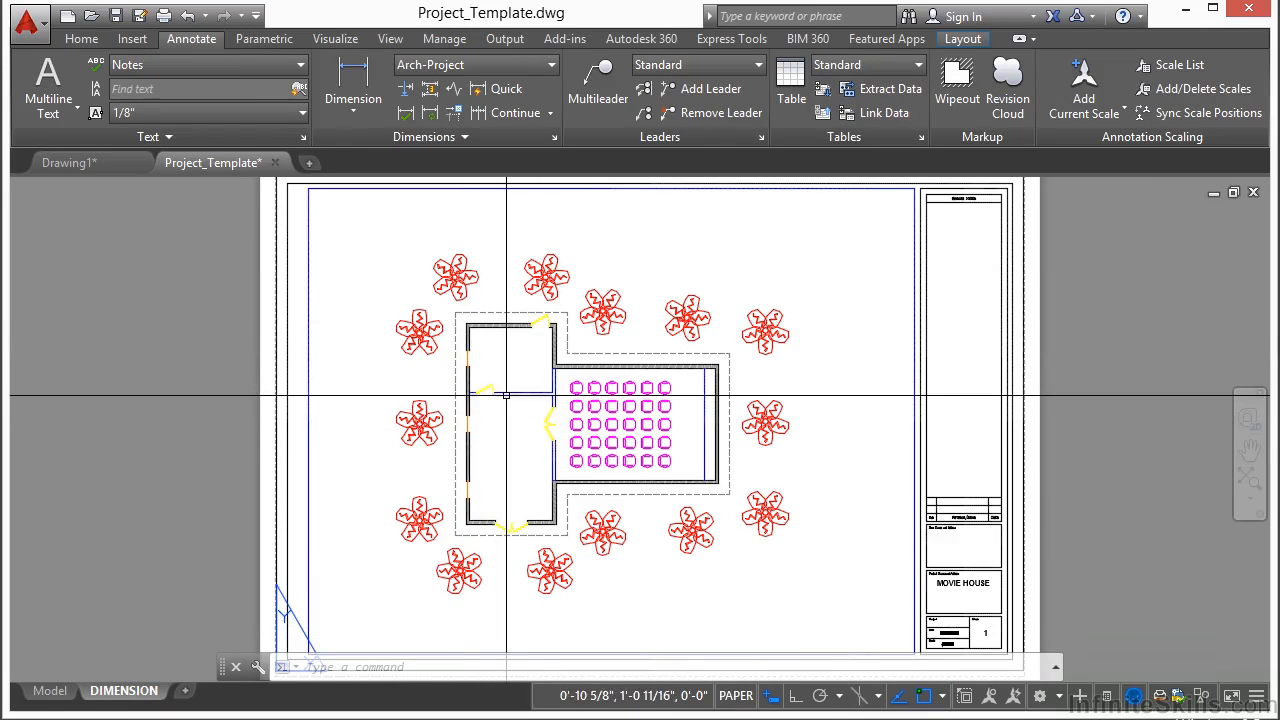
- Create a copy of the DIMENSION layout, placed before the original
{"action": "right_click", "coordinate": [129, 697]}
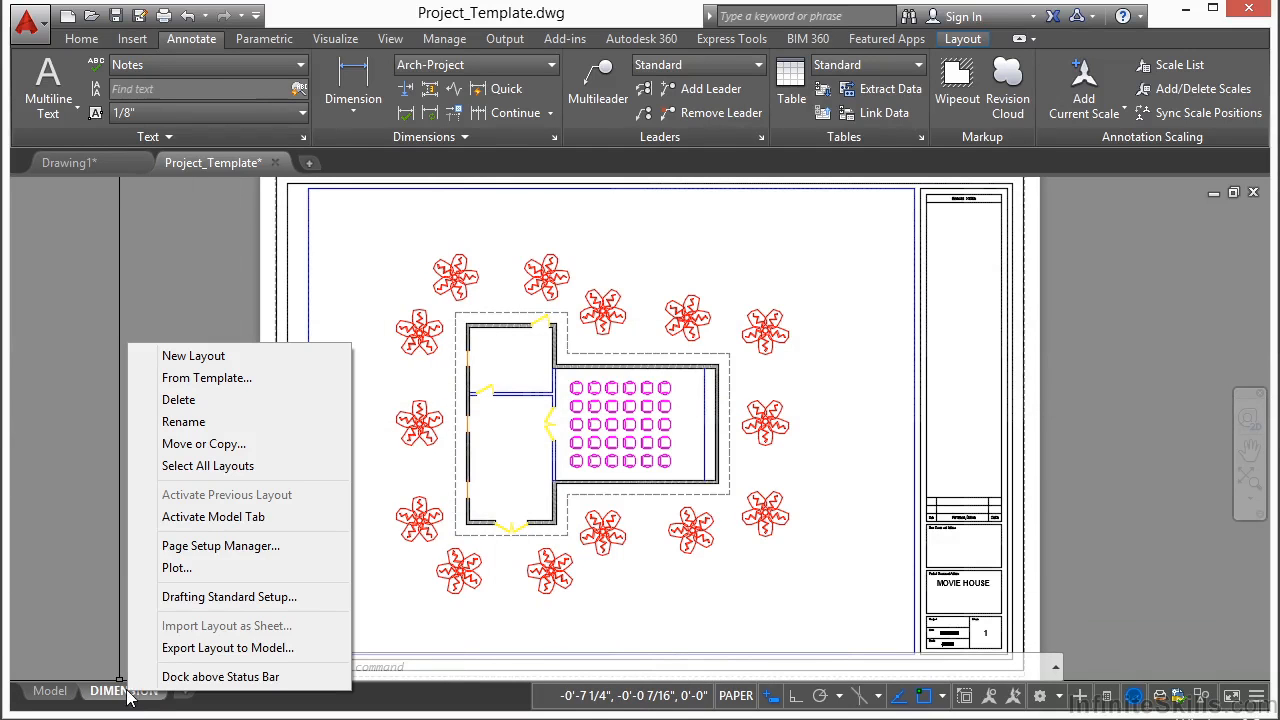
{"action": "left_click", "coordinate": [205, 444]}
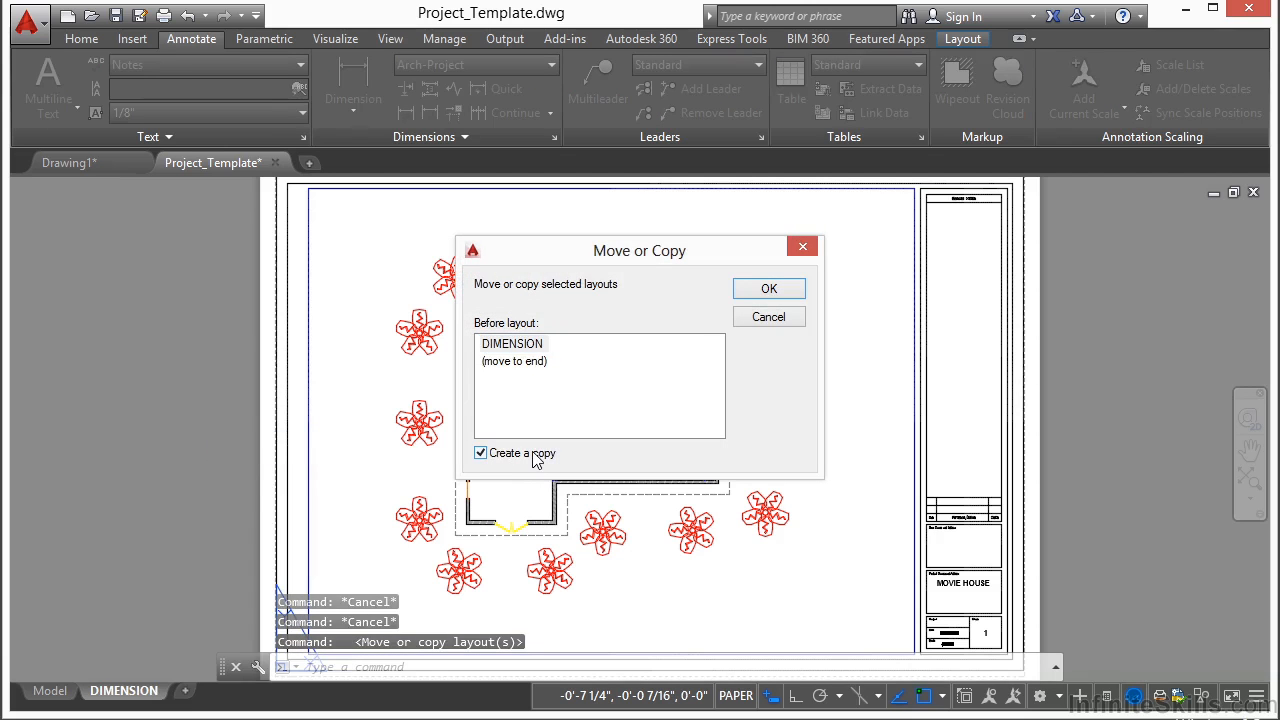
{"action": "left_click", "coordinate": [755, 292]}
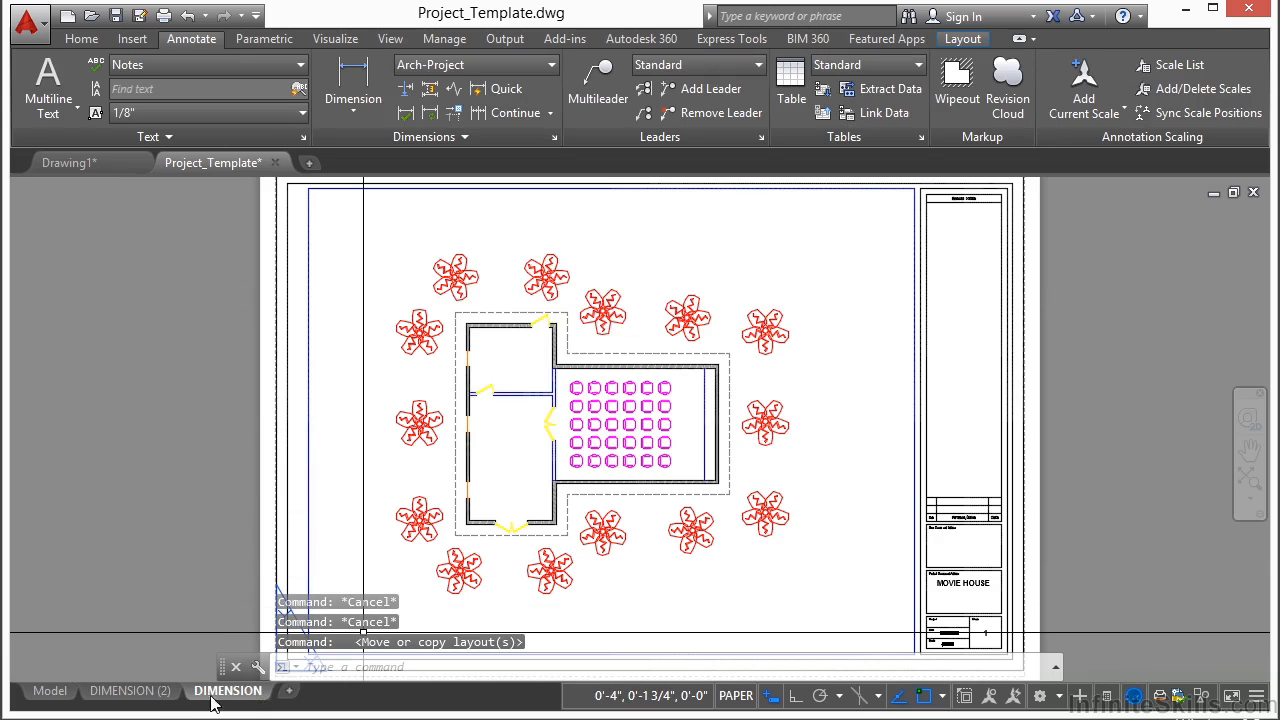
- Rename the copied layout OVERALL
{"action": "left_click", "coordinate": [135, 691]}
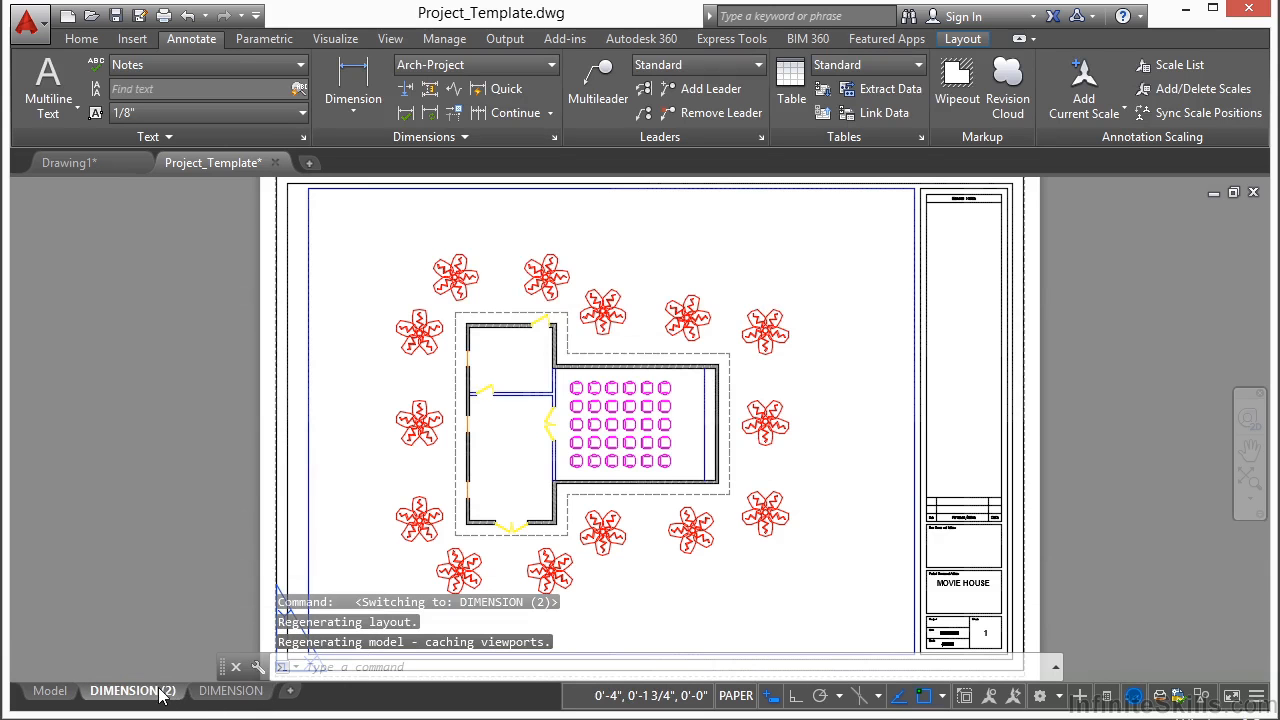
{"action": "right_click", "coordinate": [154, 697]}
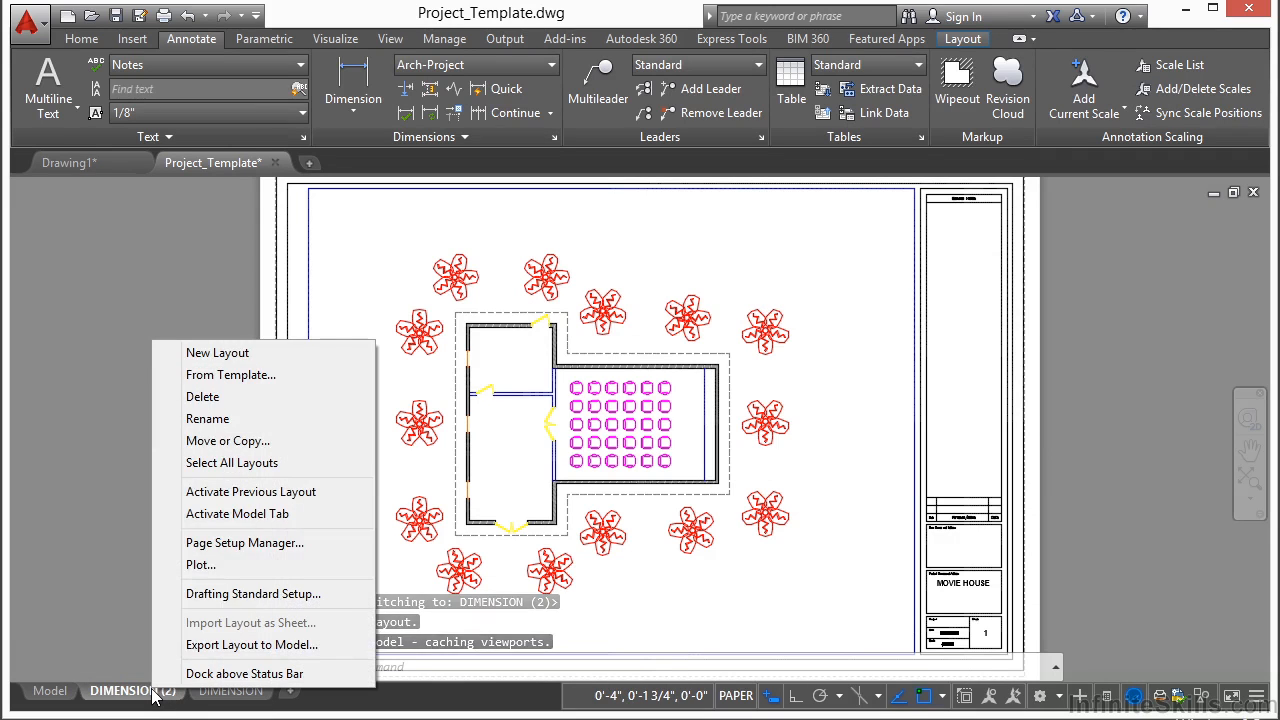
{"action": "left_click", "coordinate": [220, 419]}
{"action": "key", "text": "Return"}
{"action": "left_click", "coordinate": [714, 582]}
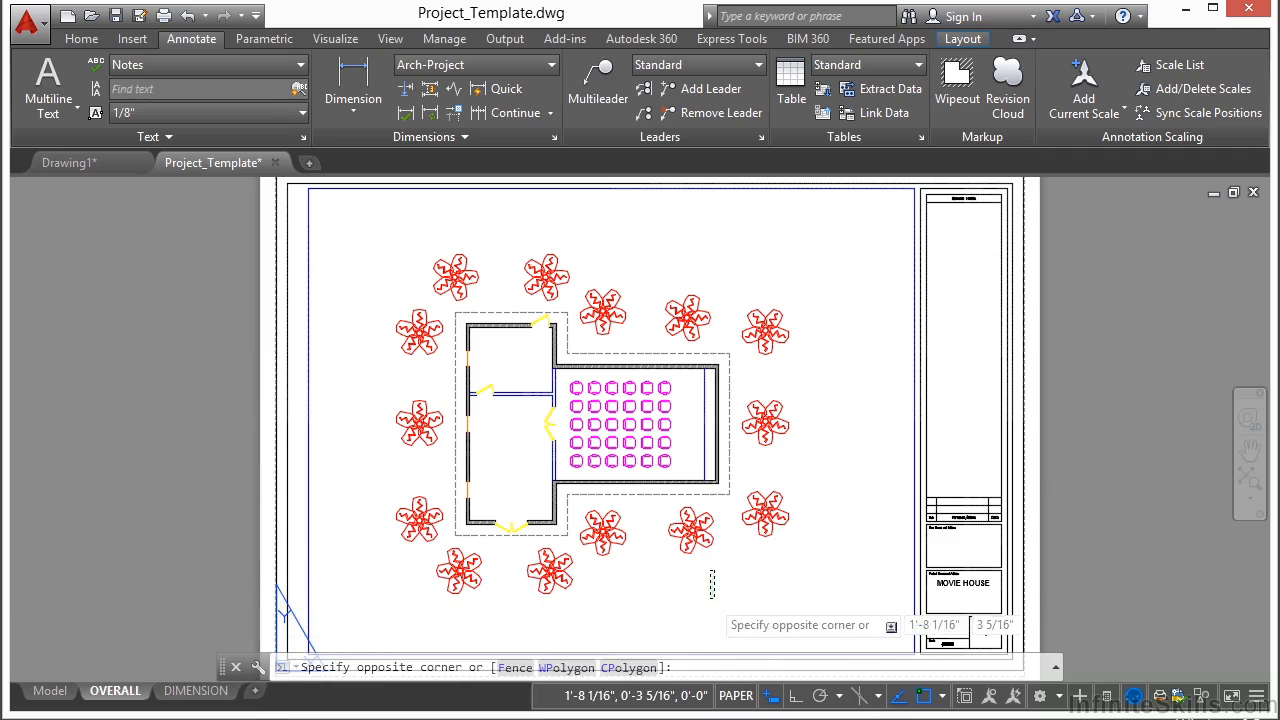
{"action": "key", "text": "Escape"}
- On the OVERALL layout, add OVERALL as a second line under MOVIE HOUSE in the title block
{"action": "left_click", "coordinate": [115, 690]}
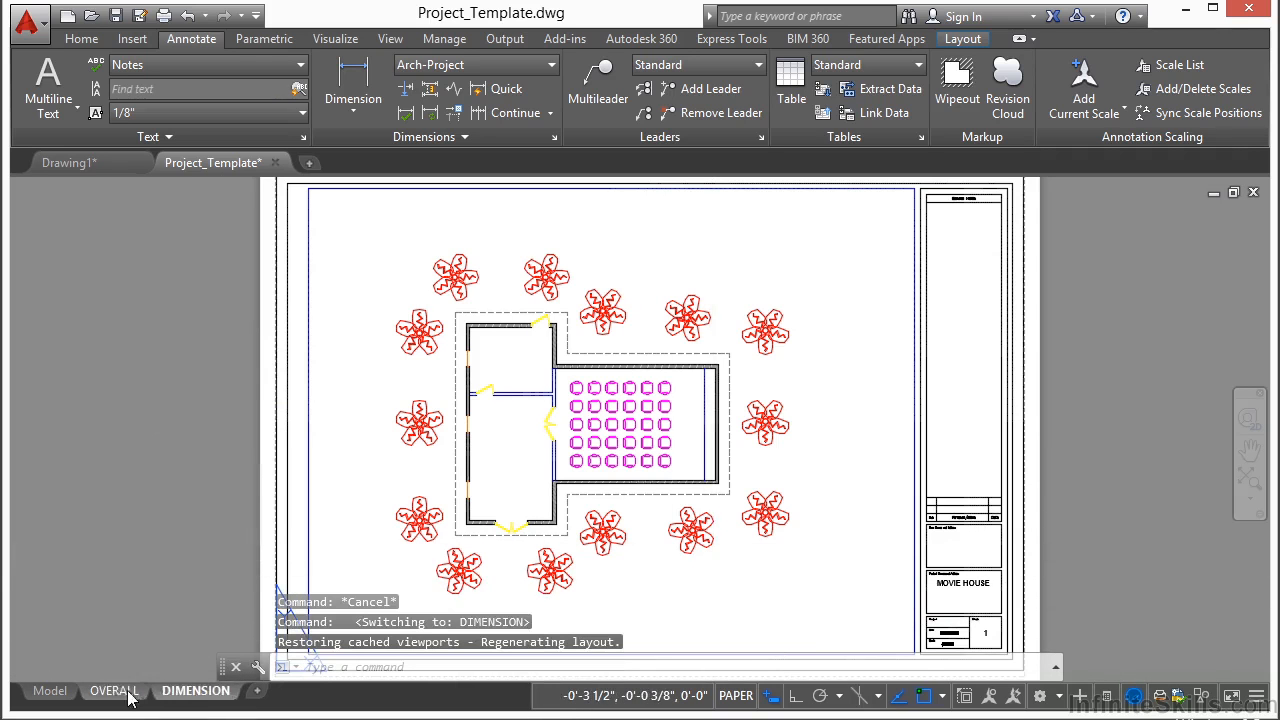
{"action": "middle_click_drag", "start_coordinate": [648, 498], "coordinate": [537, 403]}
{"action": "scroll", "coordinate": [828, 486], "scroll_direction": "up", "scroll_amount": 6}
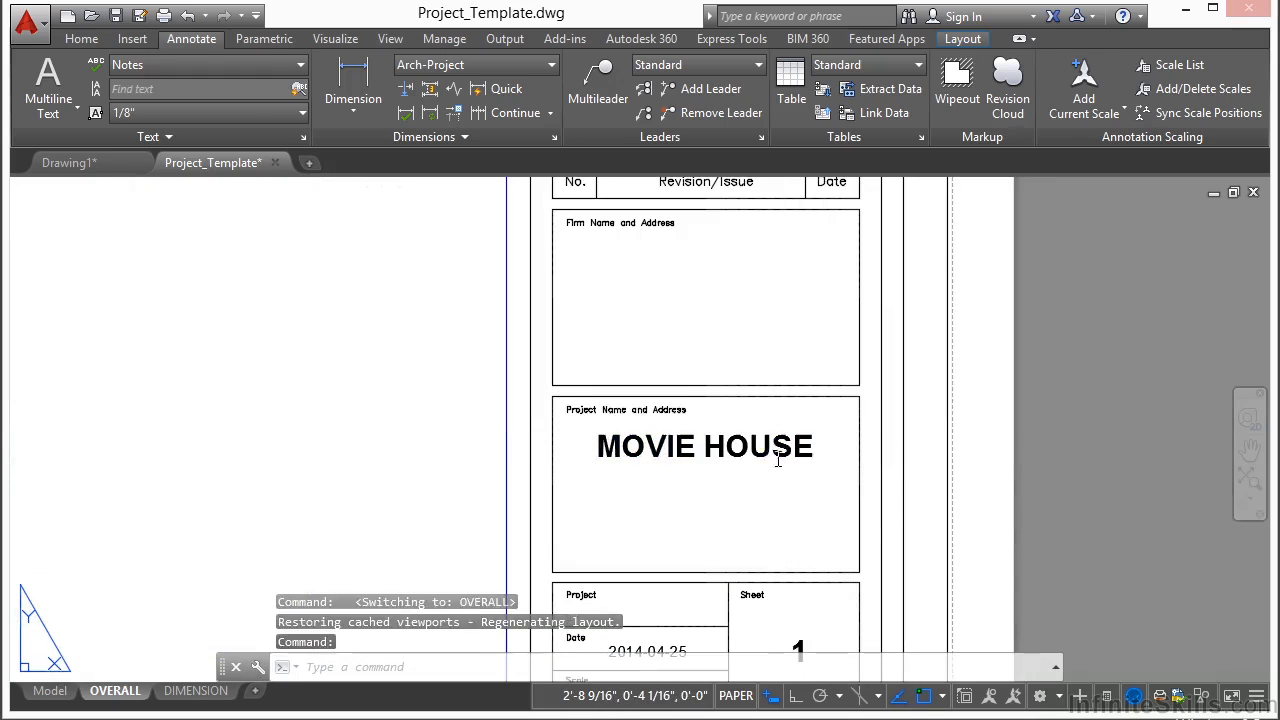
{"action": "double_click", "coordinate": [772, 456]}
{"action": "key", "text": "Return"}
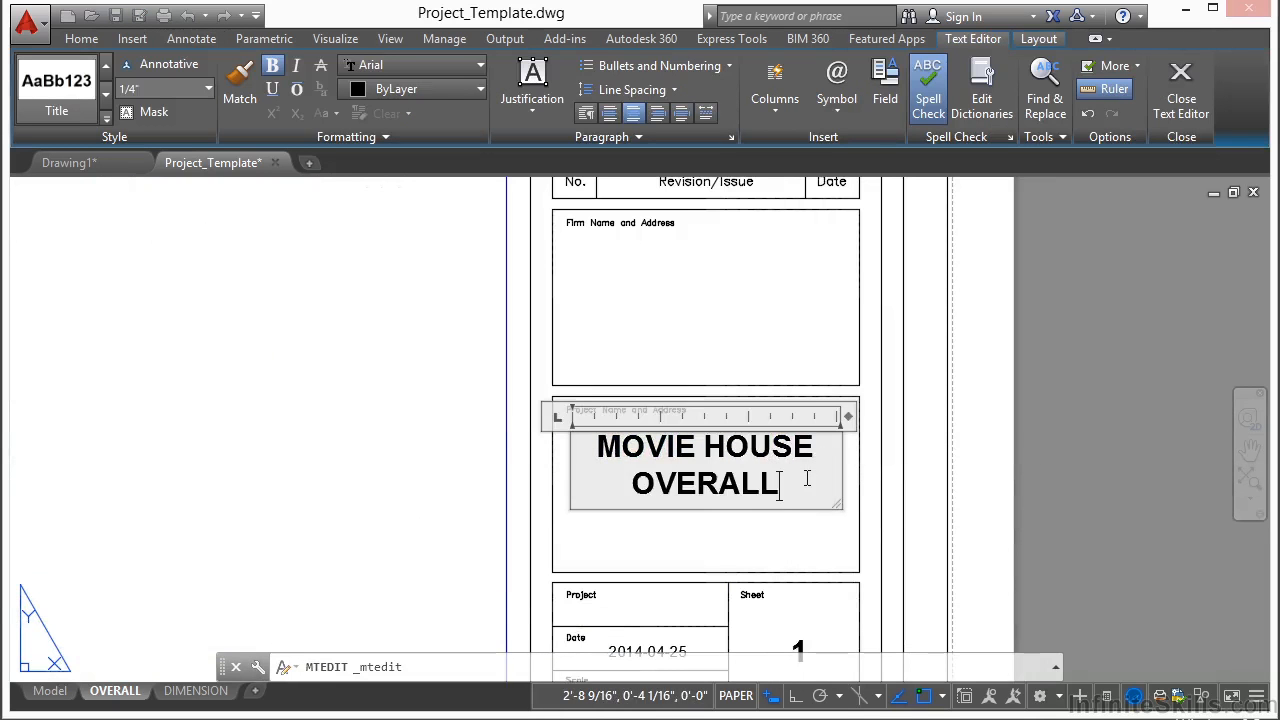
{"action": "left_click", "coordinate": [840, 562]}
- Freeze the layer of the dashed footing outline in the OVERALL layout's viewport and return to paper space
{"action": "middle_click_drag", "start_coordinate": [794, 643], "coordinate": [780, 497]}
{"action": "scroll", "coordinate": [680, 515], "scroll_direction": "down", "scroll_amount": 5}
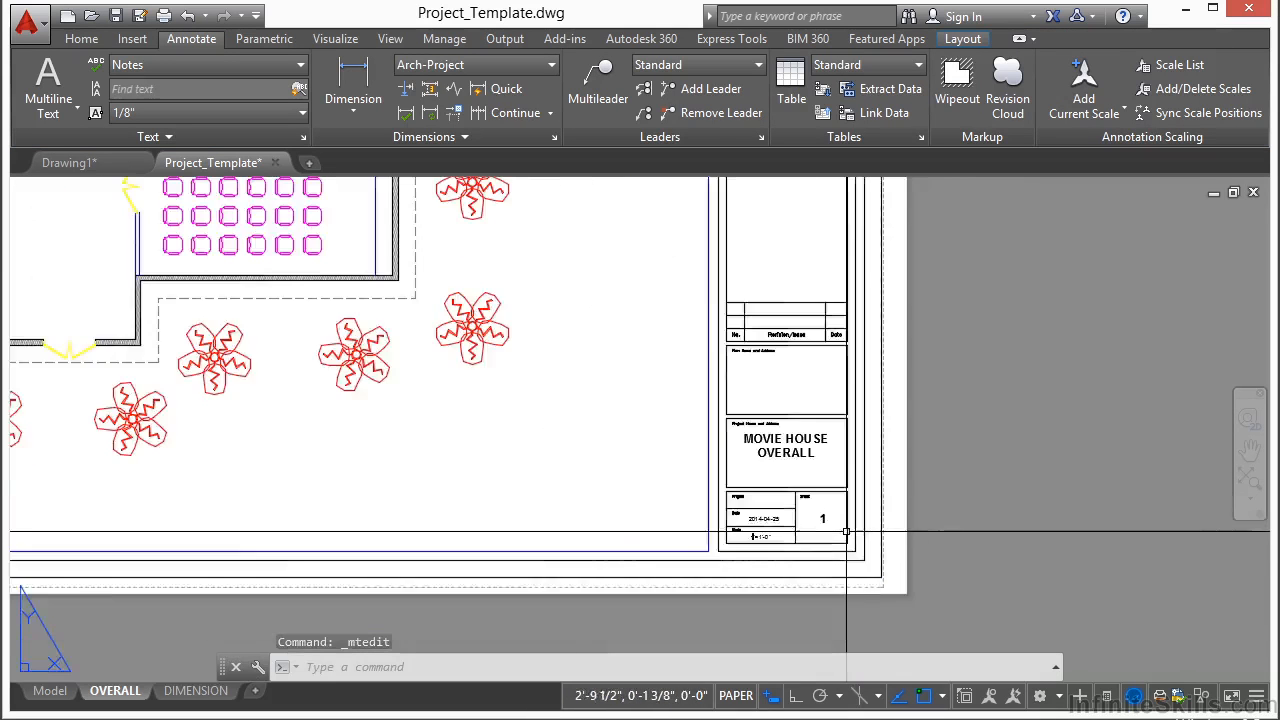
{"action": "middle_click_drag", "start_coordinate": [540, 408], "coordinate": [689, 451]}
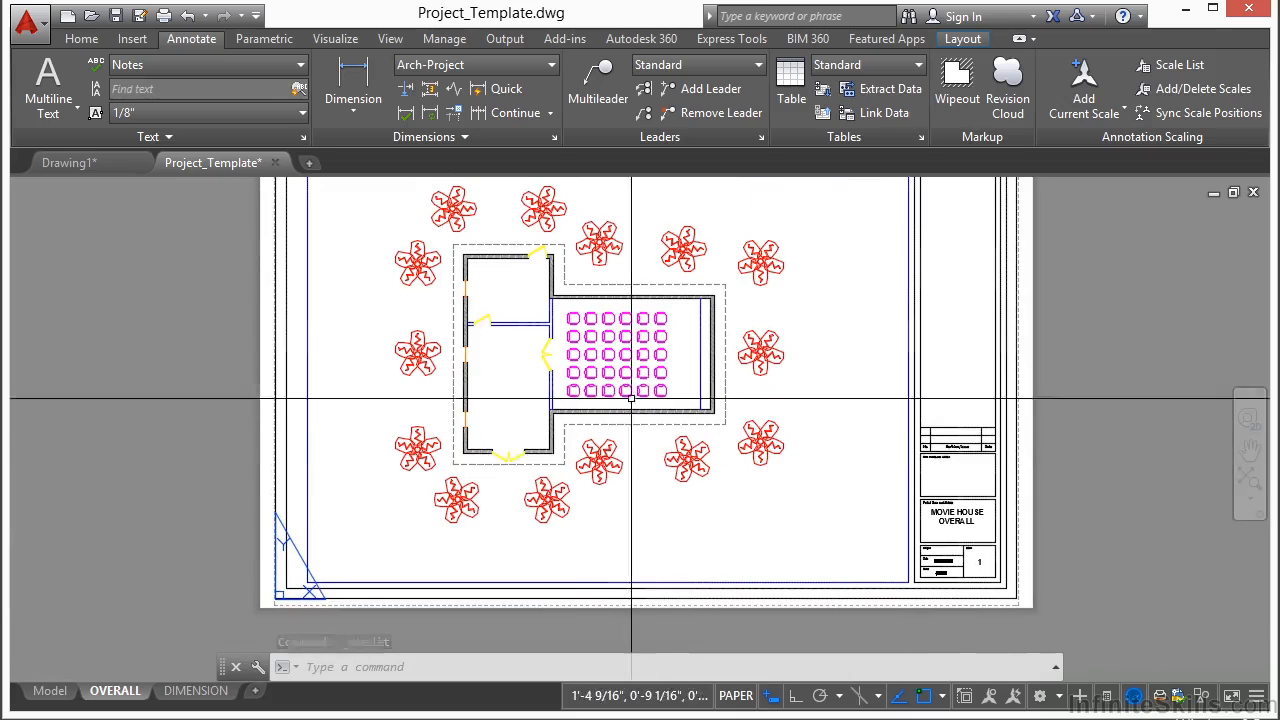
{"action": "double_click", "coordinate": [362, 396]}
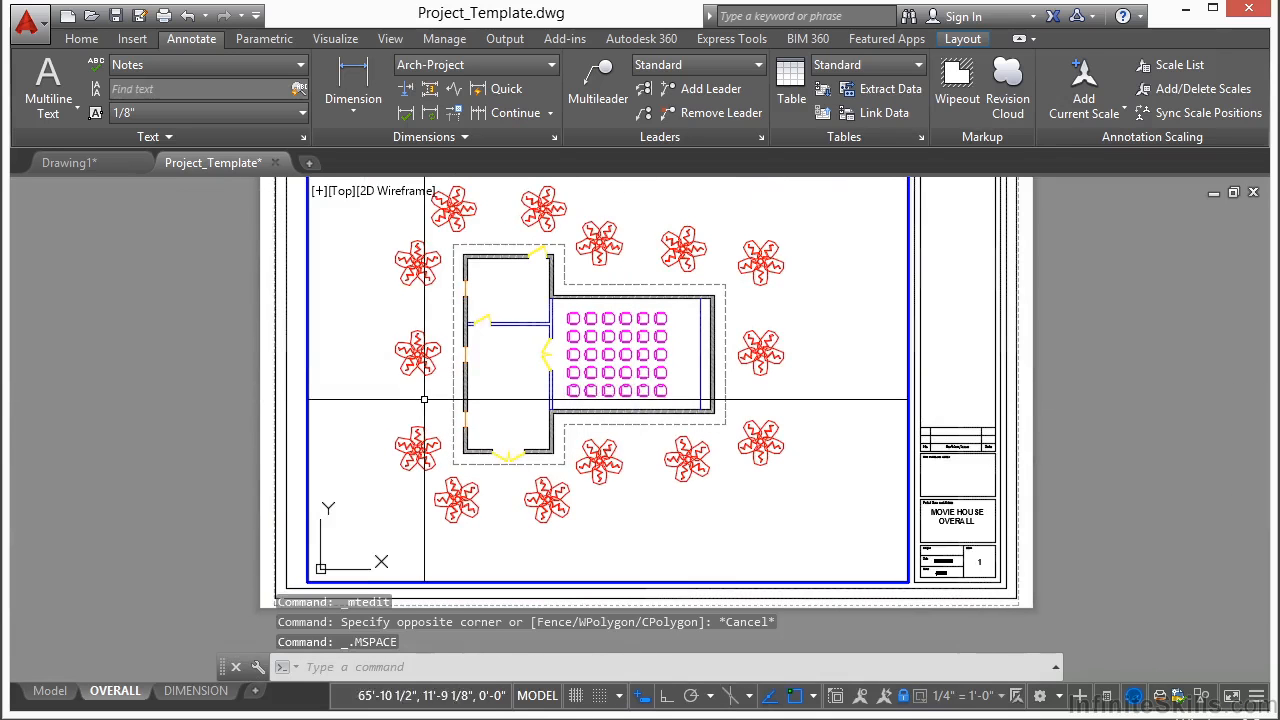
{"action": "left_click", "coordinate": [80, 43]}
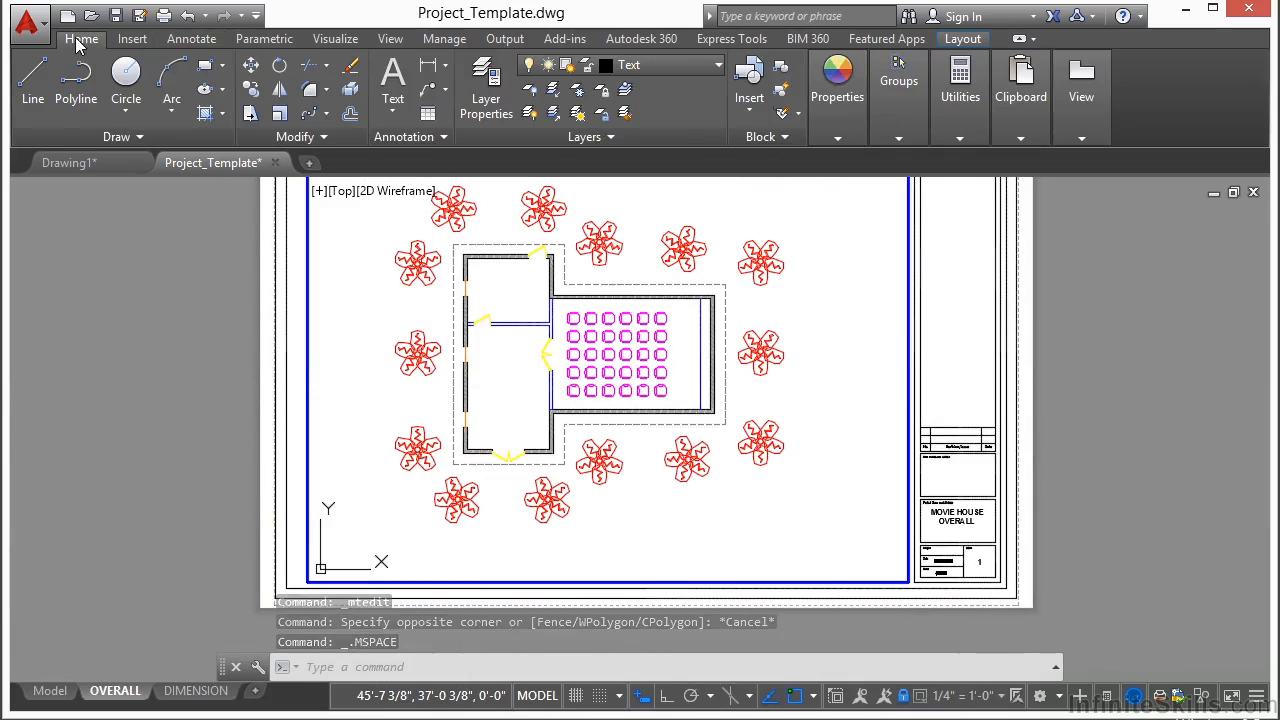
{"action": "left_click", "coordinate": [580, 93]}
{"action": "left_click", "coordinate": [493, 242]}
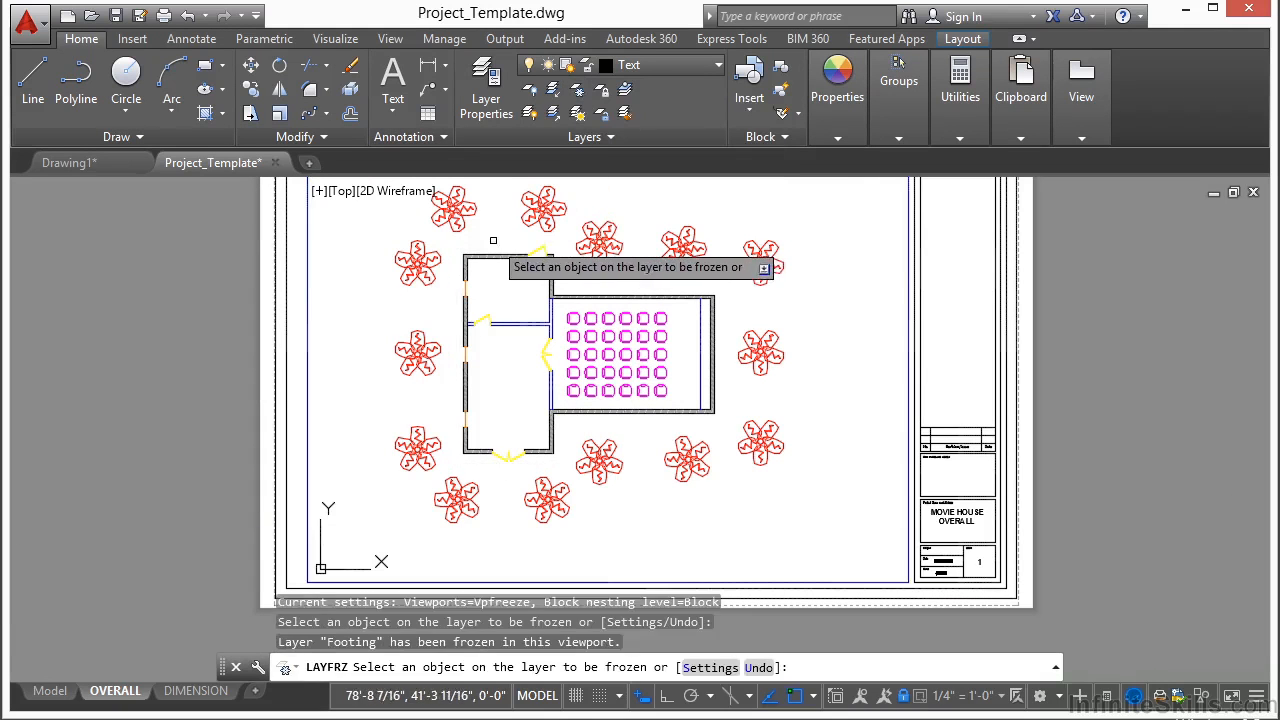
{"action": "key", "text": "Return"}
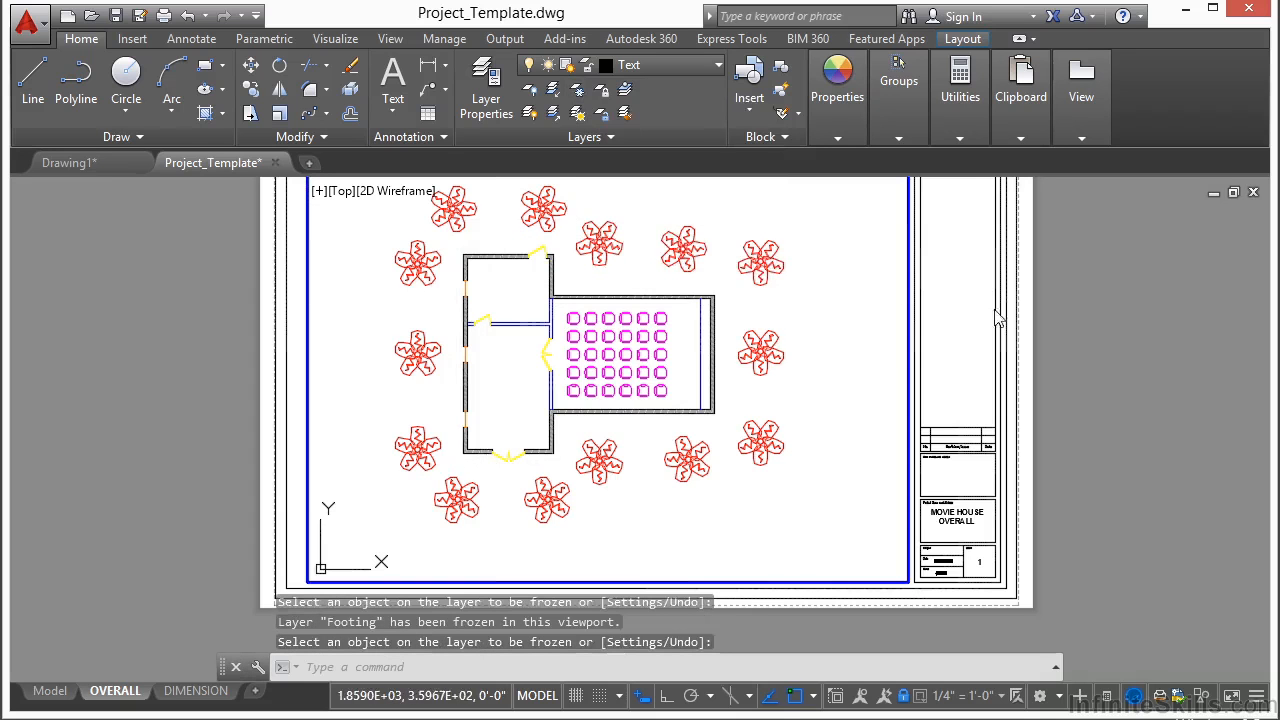
{"action": "double_click", "coordinate": [1110, 318]}
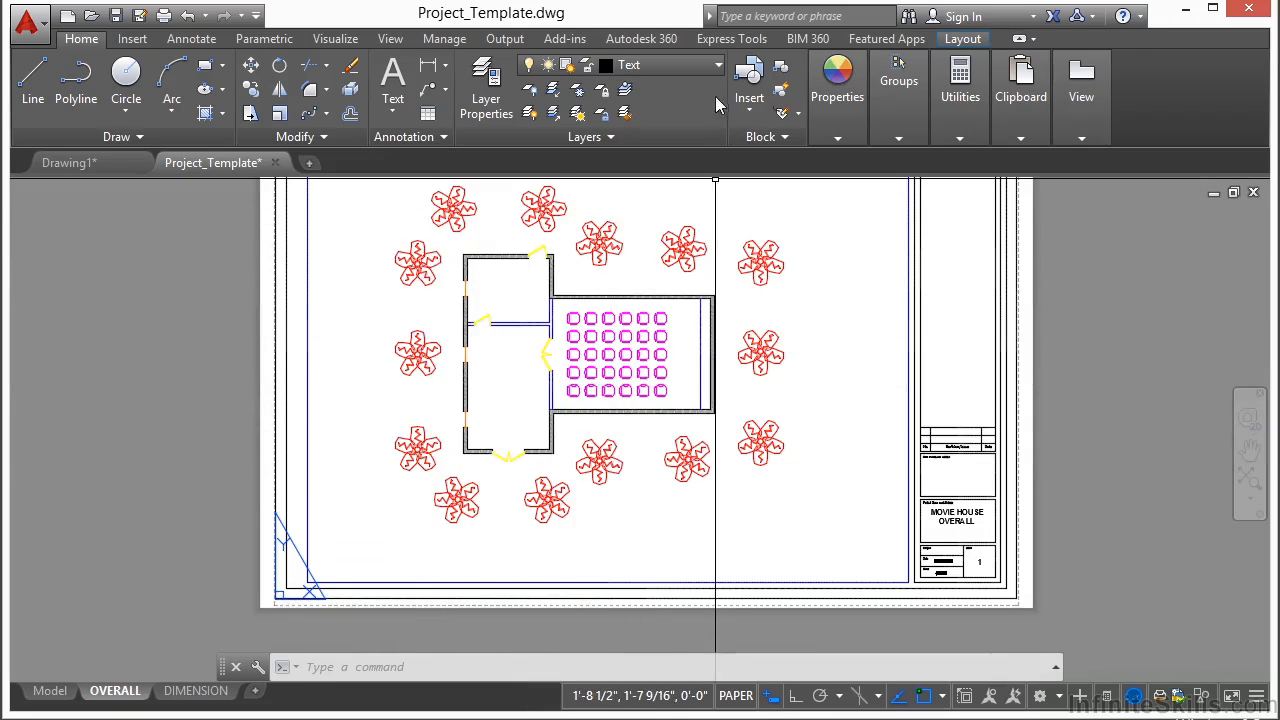
- Make Dimension the current layer and Arch-Project the current dimension style
{"action": "left_click", "coordinate": [717, 68]}
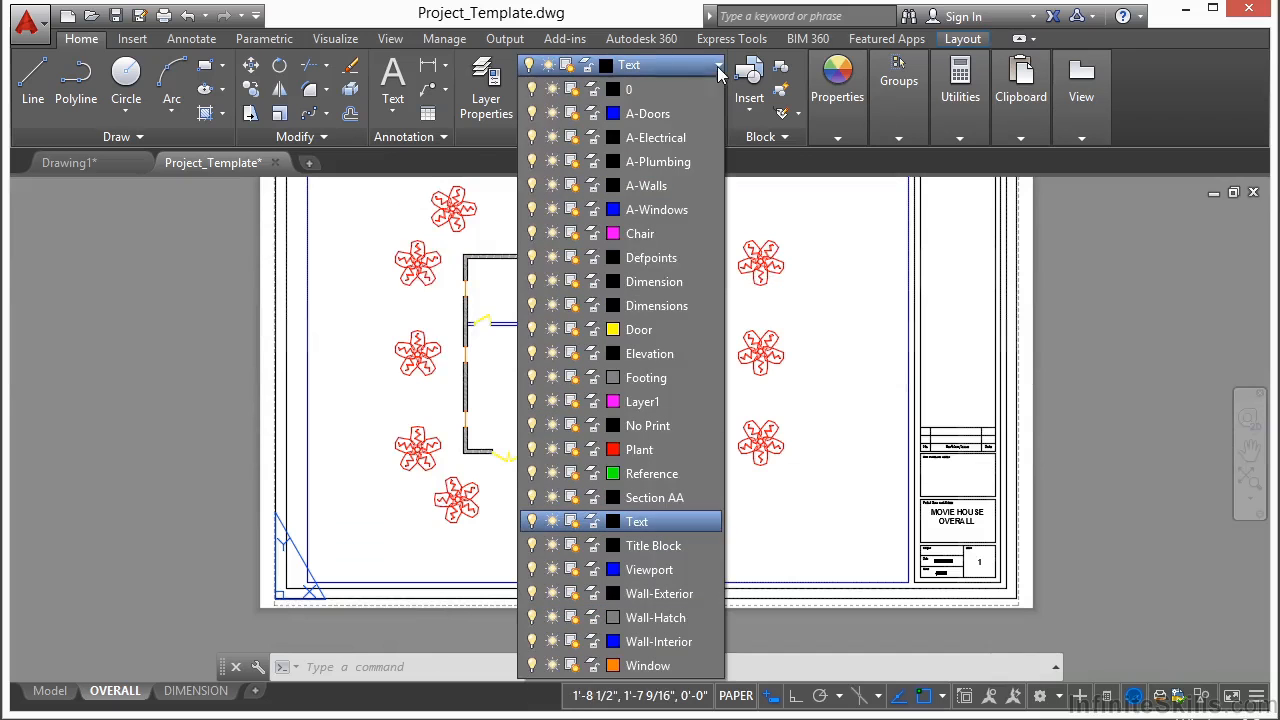
{"action": "left_click", "coordinate": [660, 286]}
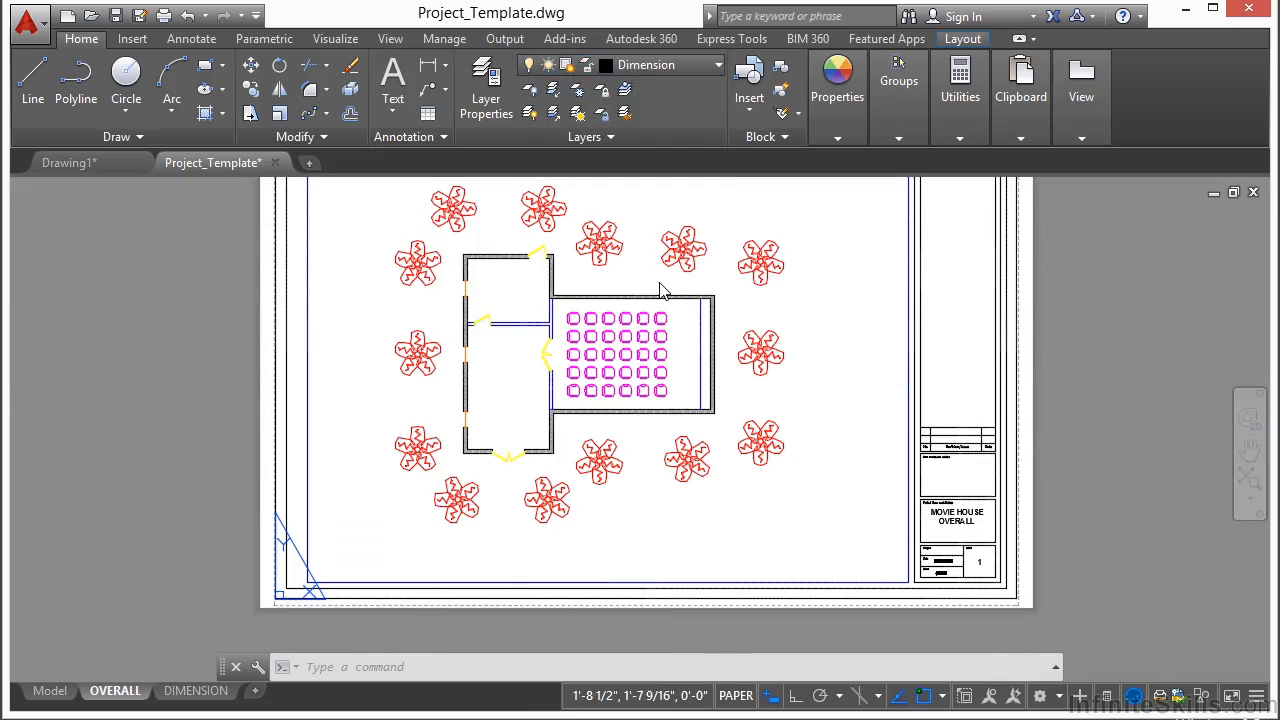
{"action": "left_click", "coordinate": [186, 40]}
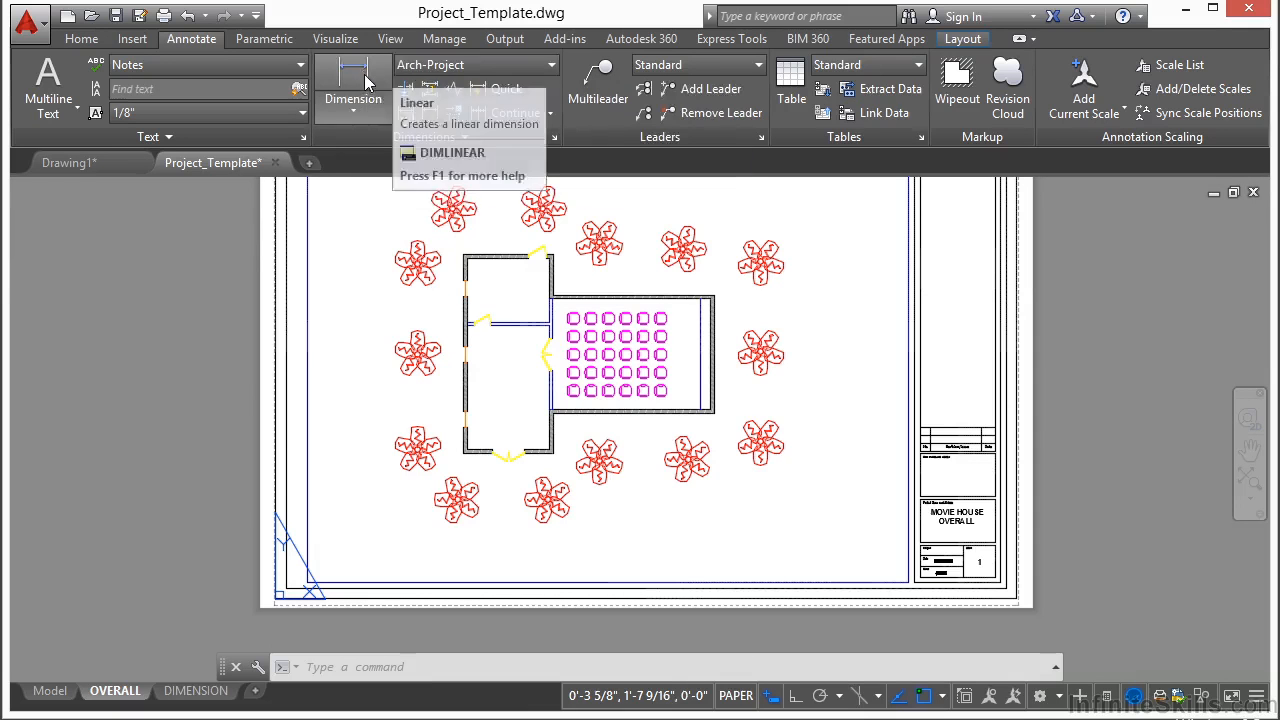
{"action": "left_click", "coordinate": [467, 66]}
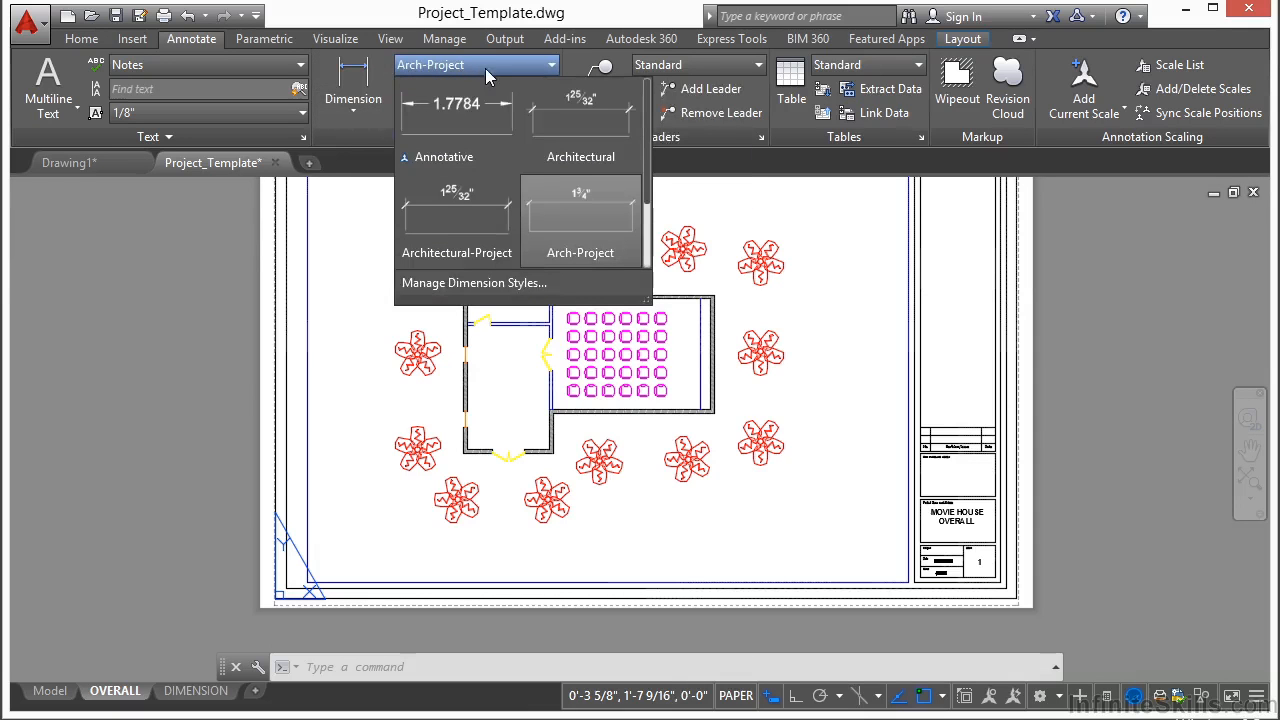
{"action": "left_click", "coordinate": [580, 220]}
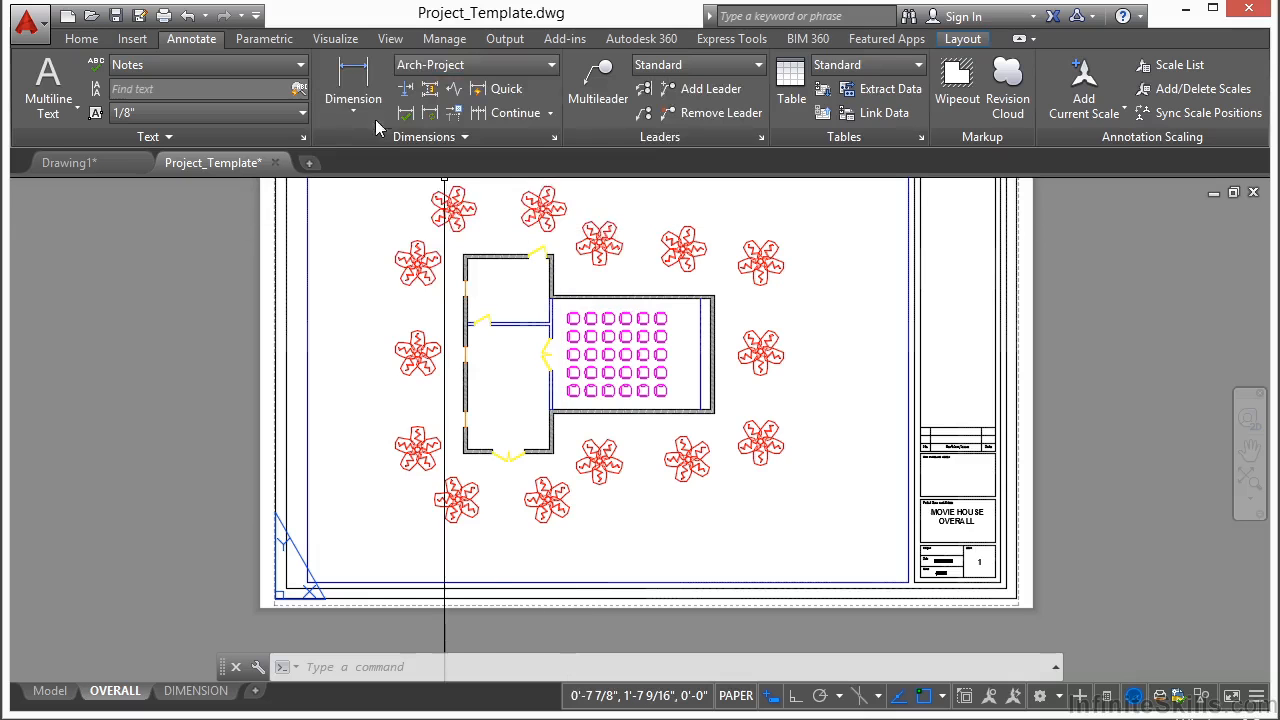
- Add a vertical linear dimension along the building's full left exterior wall, placed just outside it in the OVERALL layout
{"action": "left_click", "coordinate": [353, 80]}
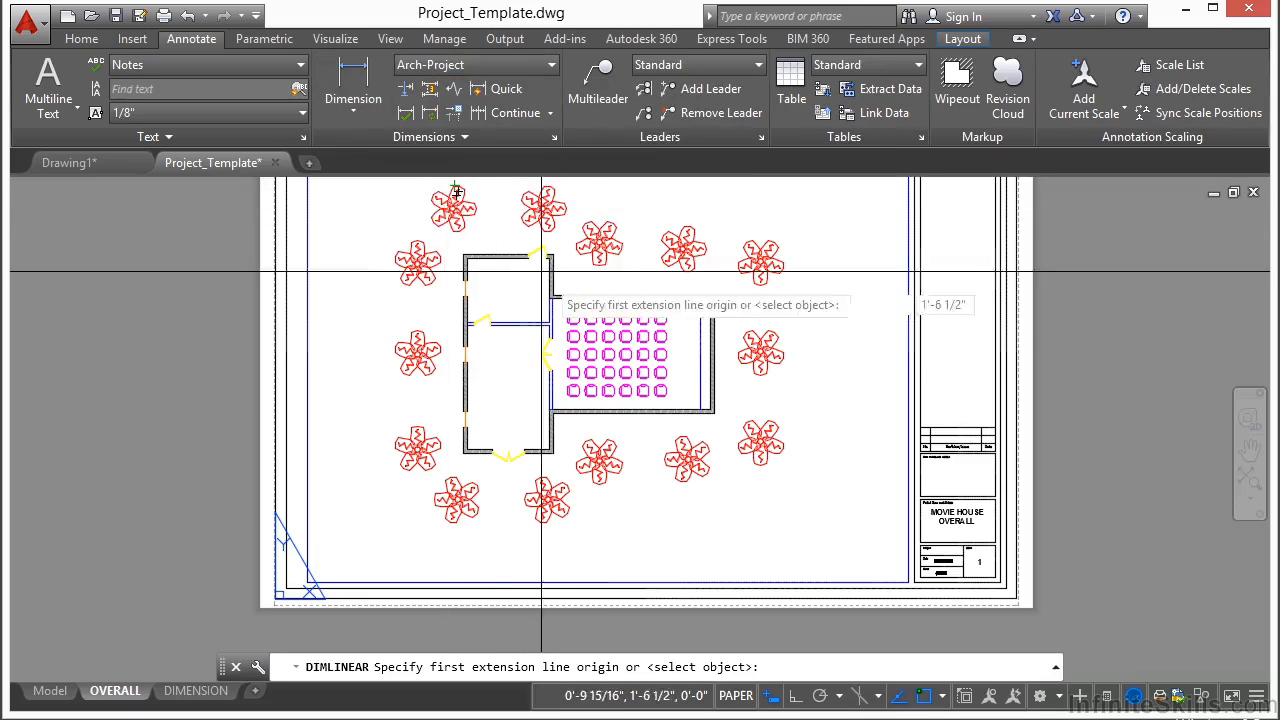
{"action": "scroll", "coordinate": [490, 225], "scroll_direction": "up", "scroll_amount": 12}
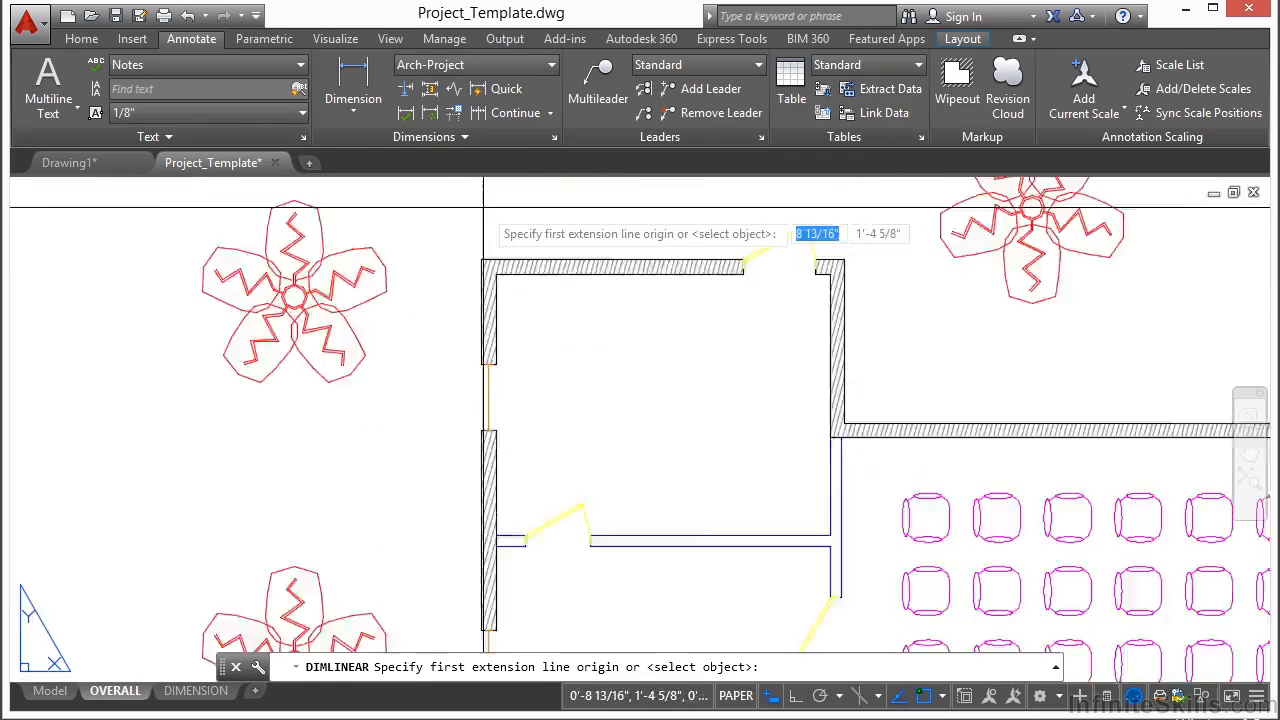
{"action": "left_click", "coordinate": [467, 375]}
{"action": "scroll", "coordinate": [467, 375], "scroll_direction": "down", "scroll_amount": 10}
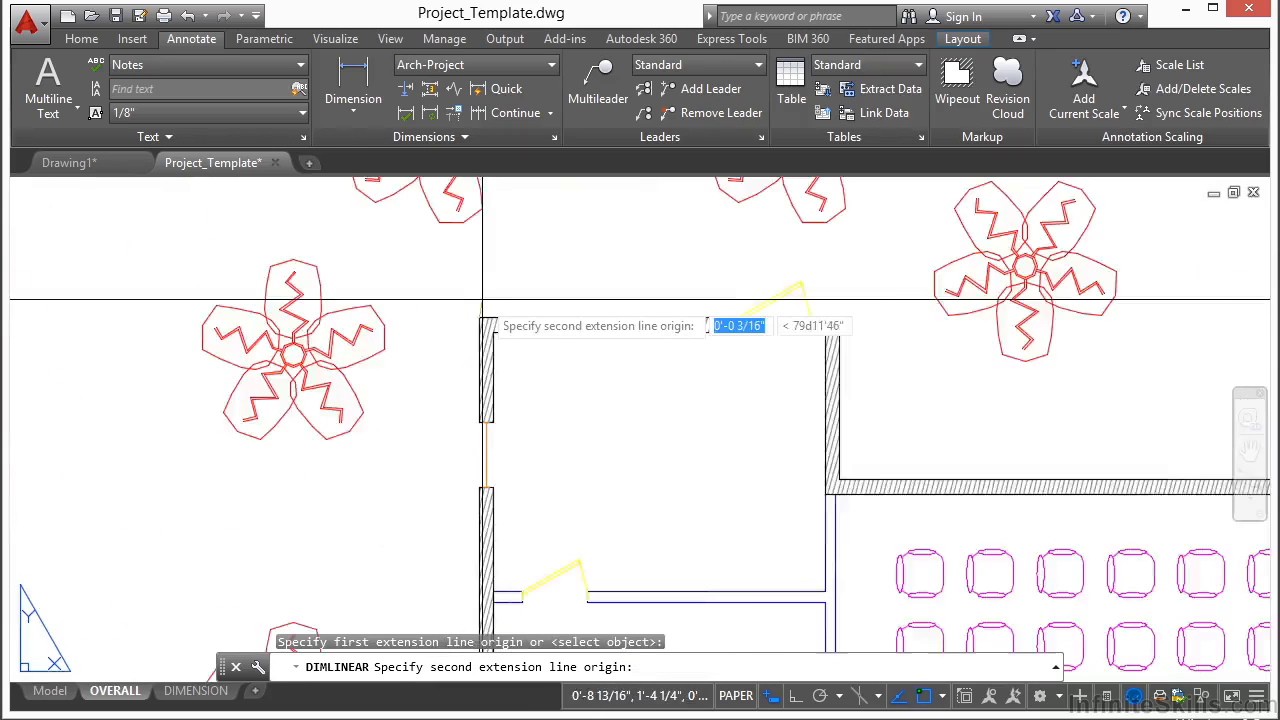
{"action": "scroll", "coordinate": [514, 511], "scroll_direction": "up", "scroll_amount": 10}
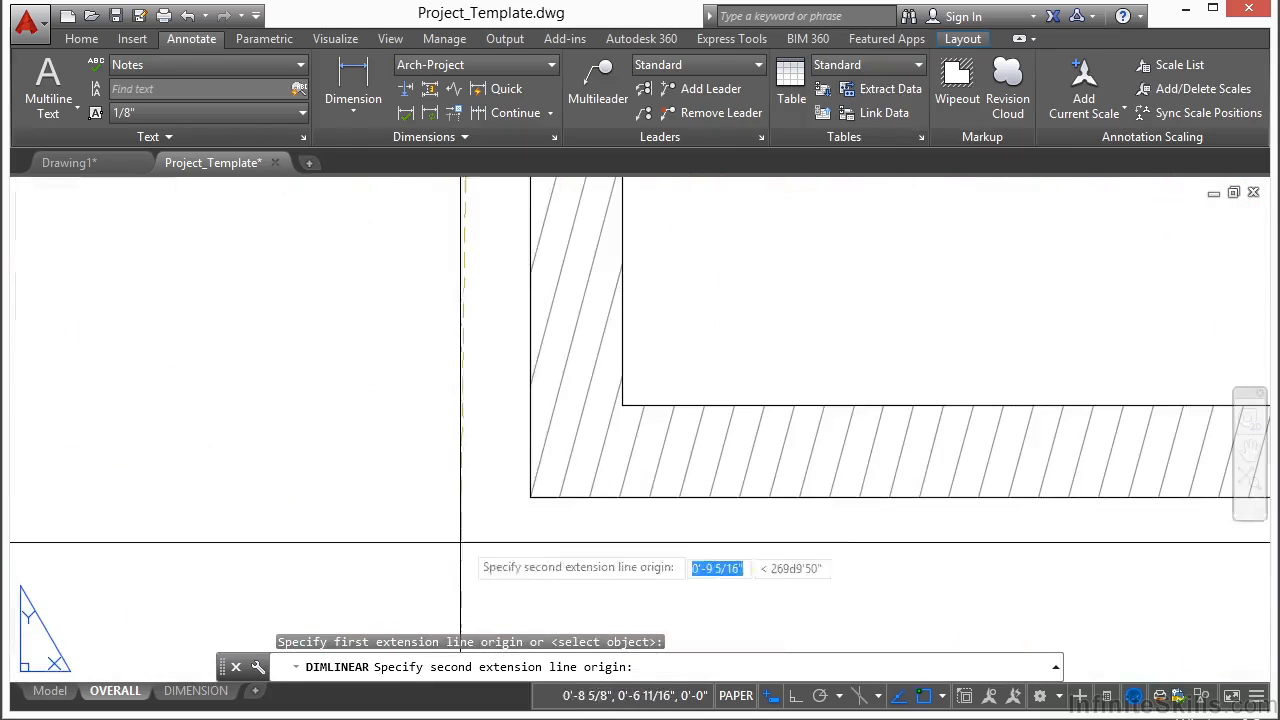
{"action": "left_click", "coordinate": [530, 498]}
{"action": "scroll", "coordinate": [530, 500], "scroll_direction": "down", "scroll_amount": 10}
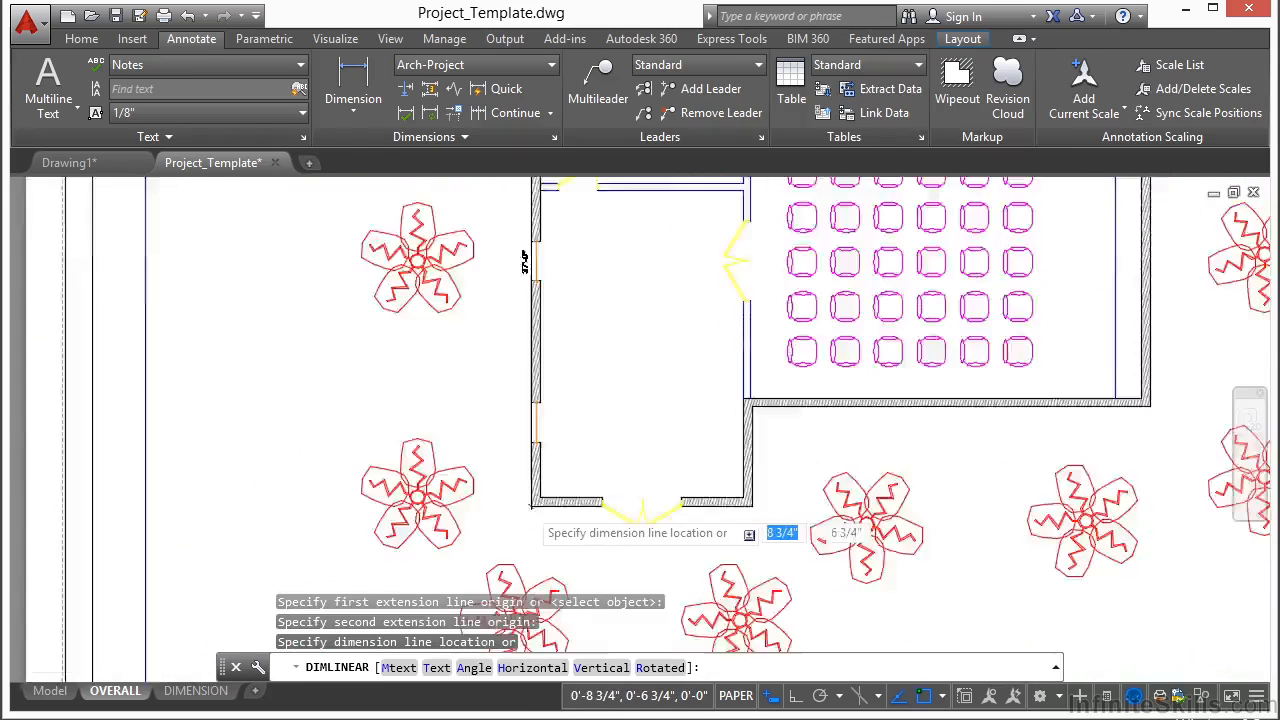
{"action": "left_click", "coordinate": [509, 401]}
- Add a horizontal linear dimension above the left block's upper wall, between its two outer corners
{"action": "left_click", "coordinate": [353, 85]}
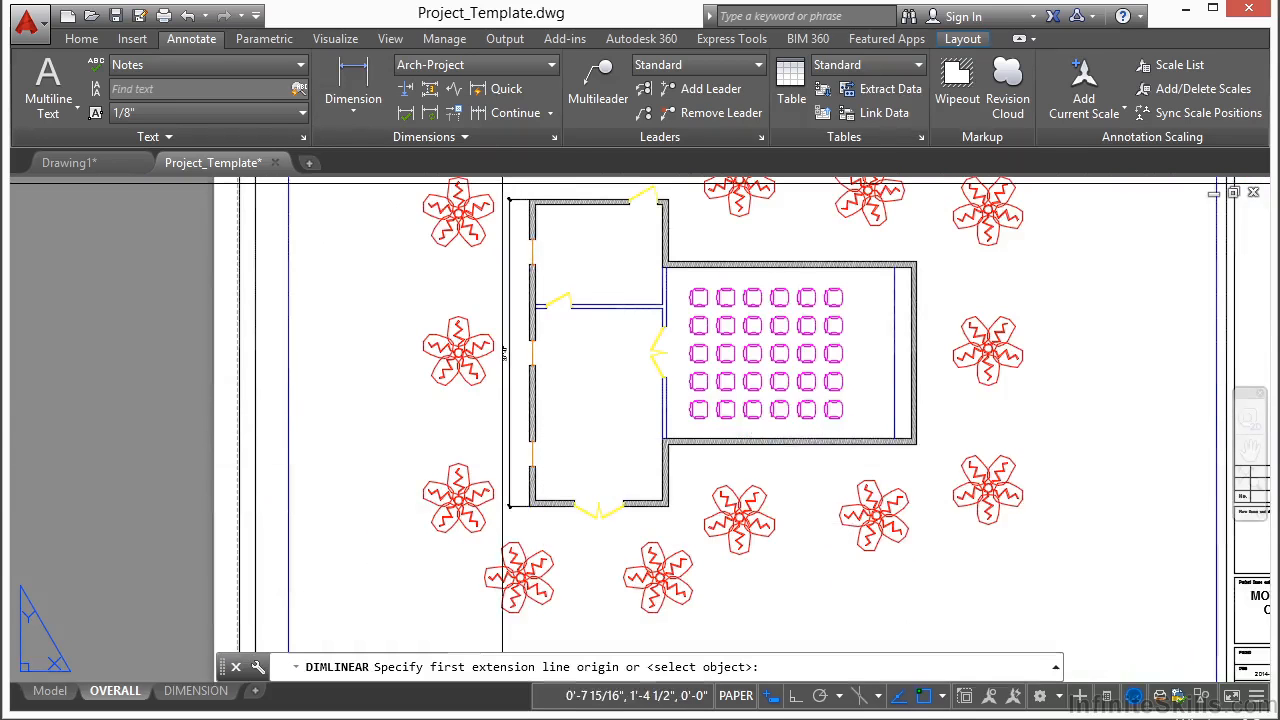
{"action": "scroll", "coordinate": [383, 355], "scroll_direction": "up", "scroll_amount": 8}
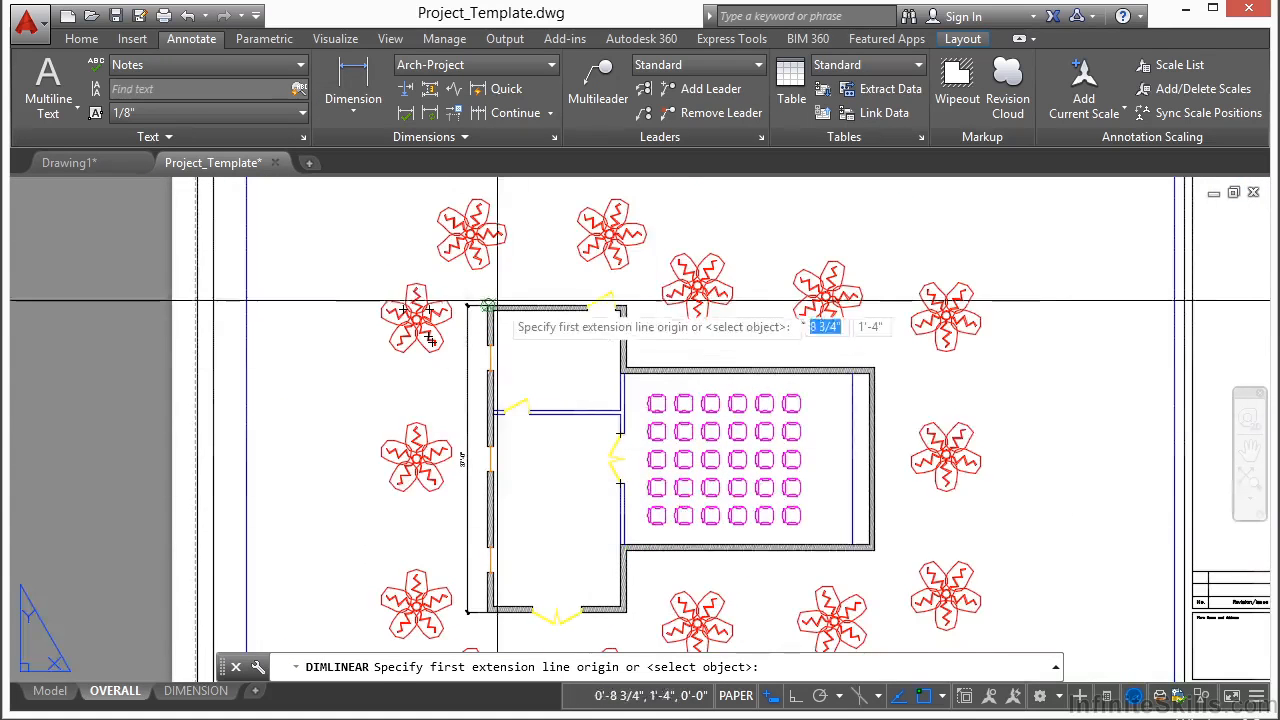
{"action": "scroll", "coordinate": [383, 355], "scroll_direction": "down", "scroll_amount": 5}
{"action": "left_click", "coordinate": [351, 371]}
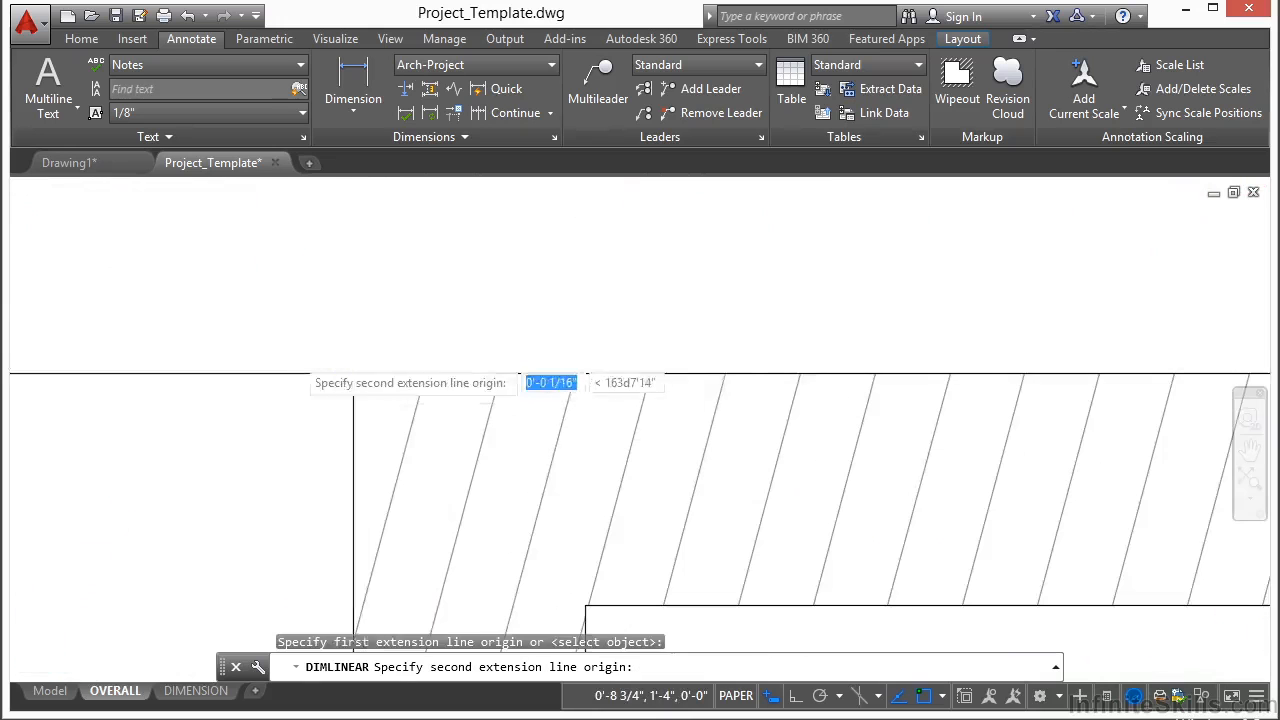
{"action": "scroll", "coordinate": [340, 370], "scroll_direction": "down", "scroll_amount": 3}
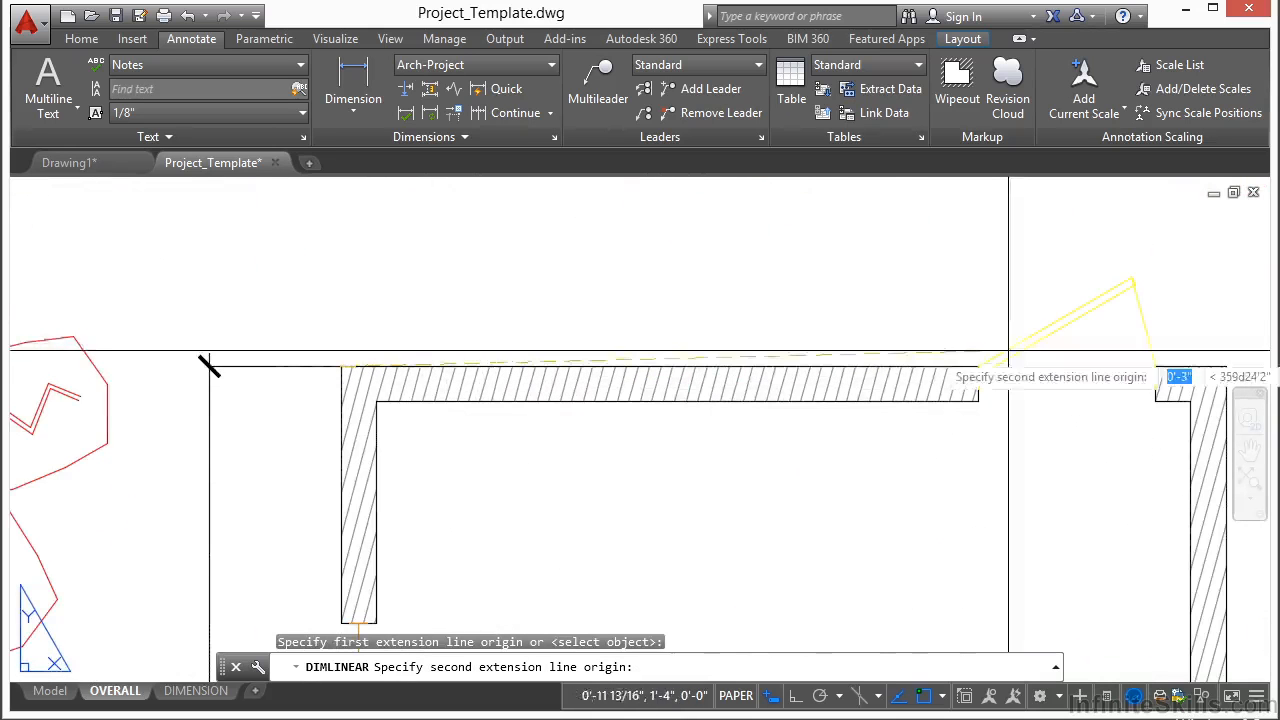
{"action": "middle_click_drag", "start_coordinate": [950, 351], "coordinate": [509, 351]}
{"action": "scroll", "coordinate": [797, 363], "scroll_direction": "up", "scroll_amount": 10}
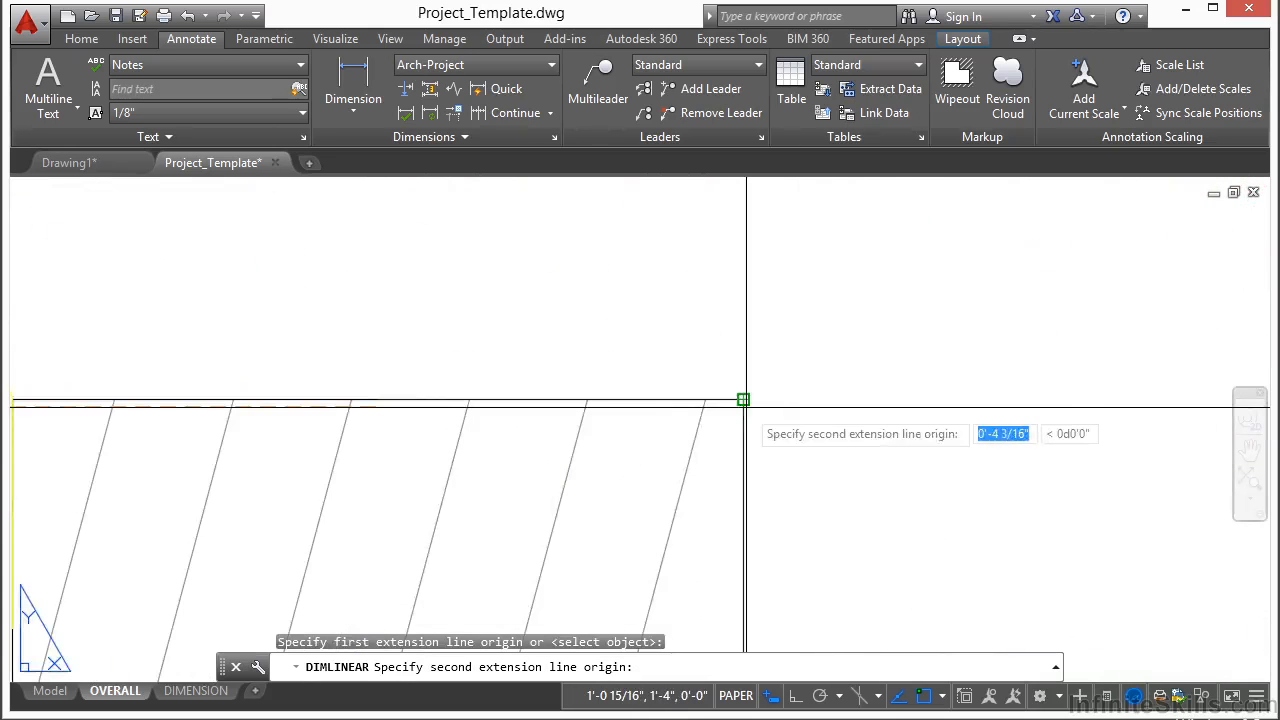
{"action": "left_click", "coordinate": [743, 400]}
{"action": "scroll", "coordinate": [745, 400], "scroll_direction": "down", "scroll_amount": 6}
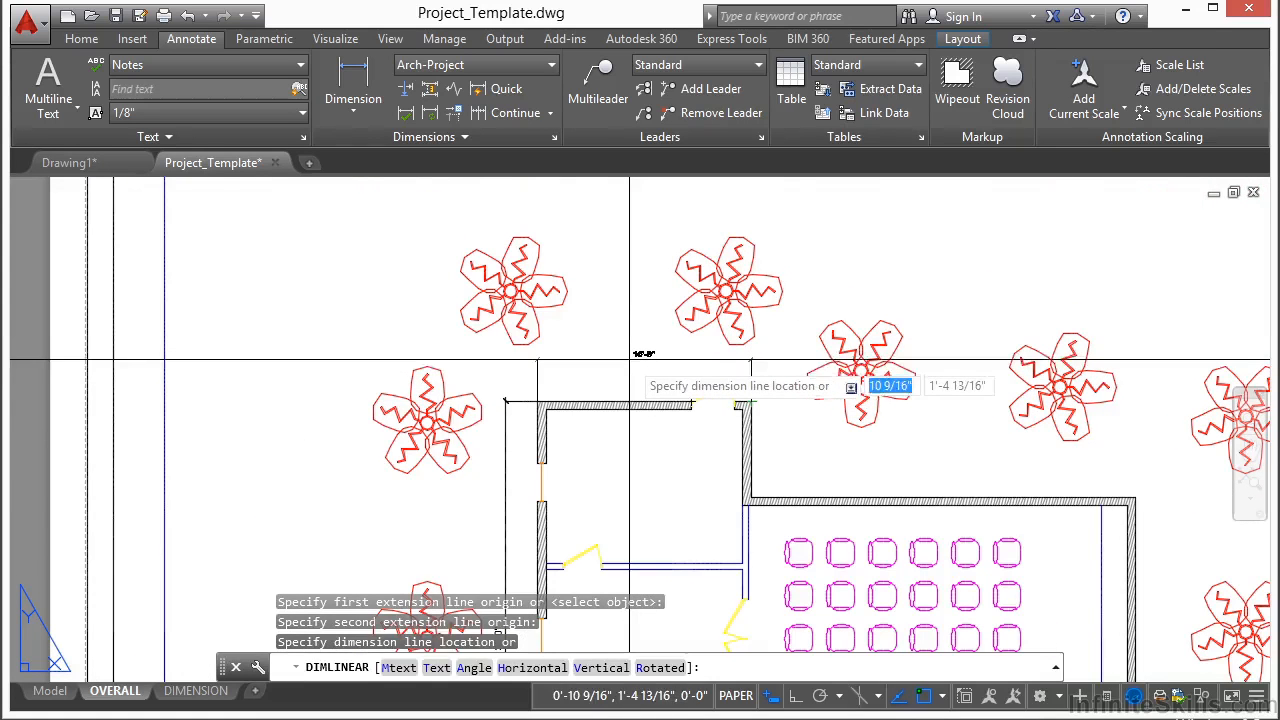
{"action": "left_click", "coordinate": [629, 359]}
- Continue the upper horizontal dimension to the outer upper-right corner of the seating hall and finish the chain
{"action": "scroll", "coordinate": [399, 371], "scroll_direction": "down", "scroll_amount": 3}
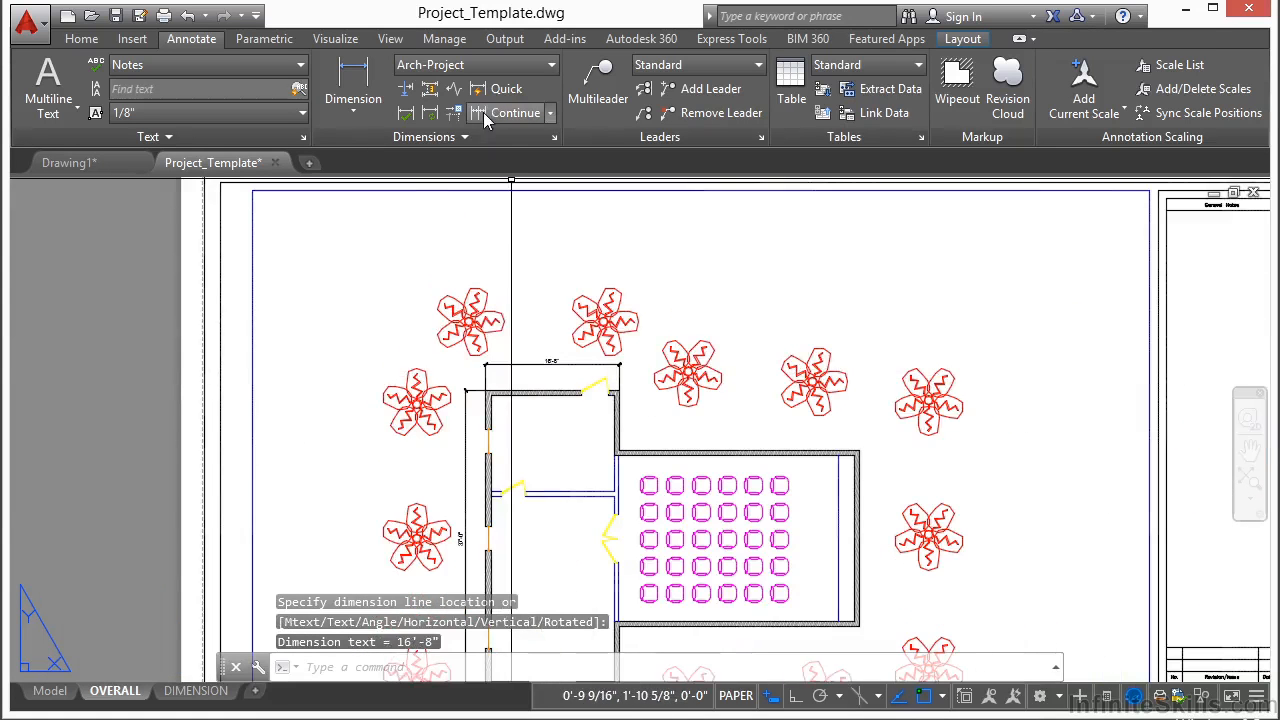
{"action": "left_click", "coordinate": [481, 111]}
{"action": "scroll", "coordinate": [865, 441], "scroll_direction": "up", "scroll_amount": 5}
{"action": "left_click", "coordinate": [753, 508]}
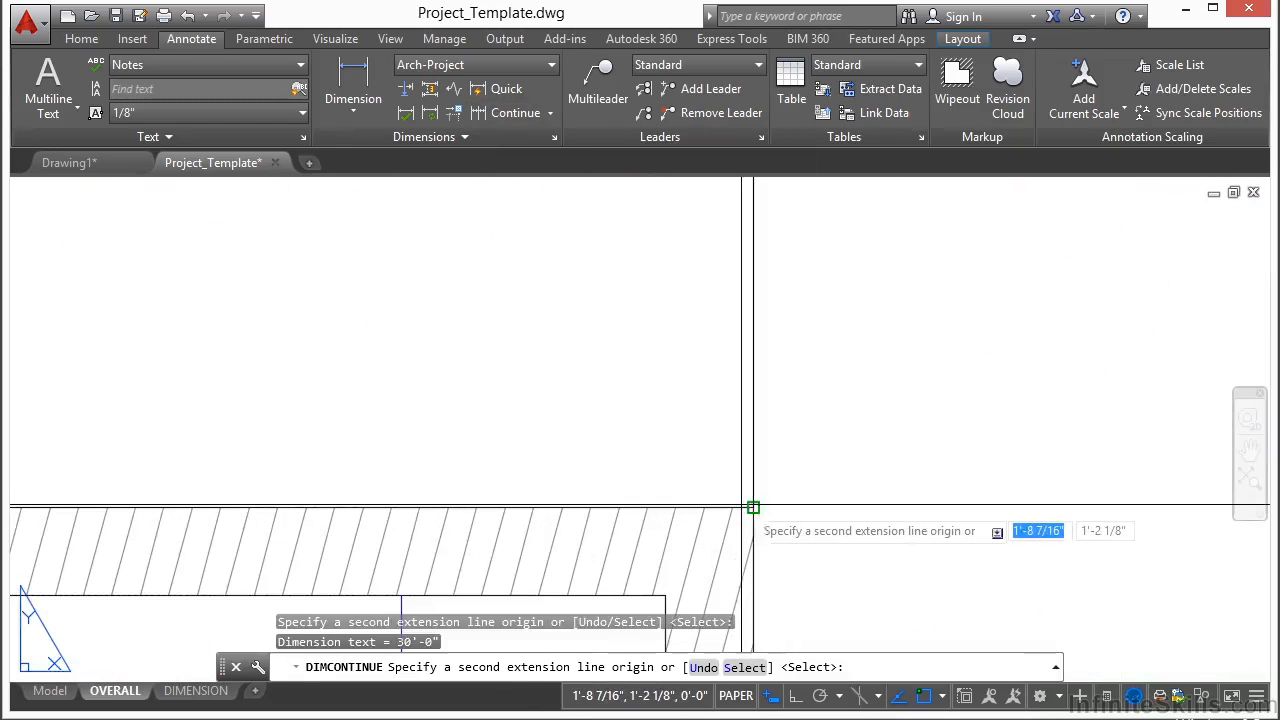
{"action": "key", "text": "Return"}
{"action": "key", "text": "Return"}
{"action": "scroll", "coordinate": [851, 449], "scroll_direction": "down", "scroll_amount": 3}
{"action": "scroll", "coordinate": [654, 349], "scroll_direction": "down", "scroll_amount": 4}
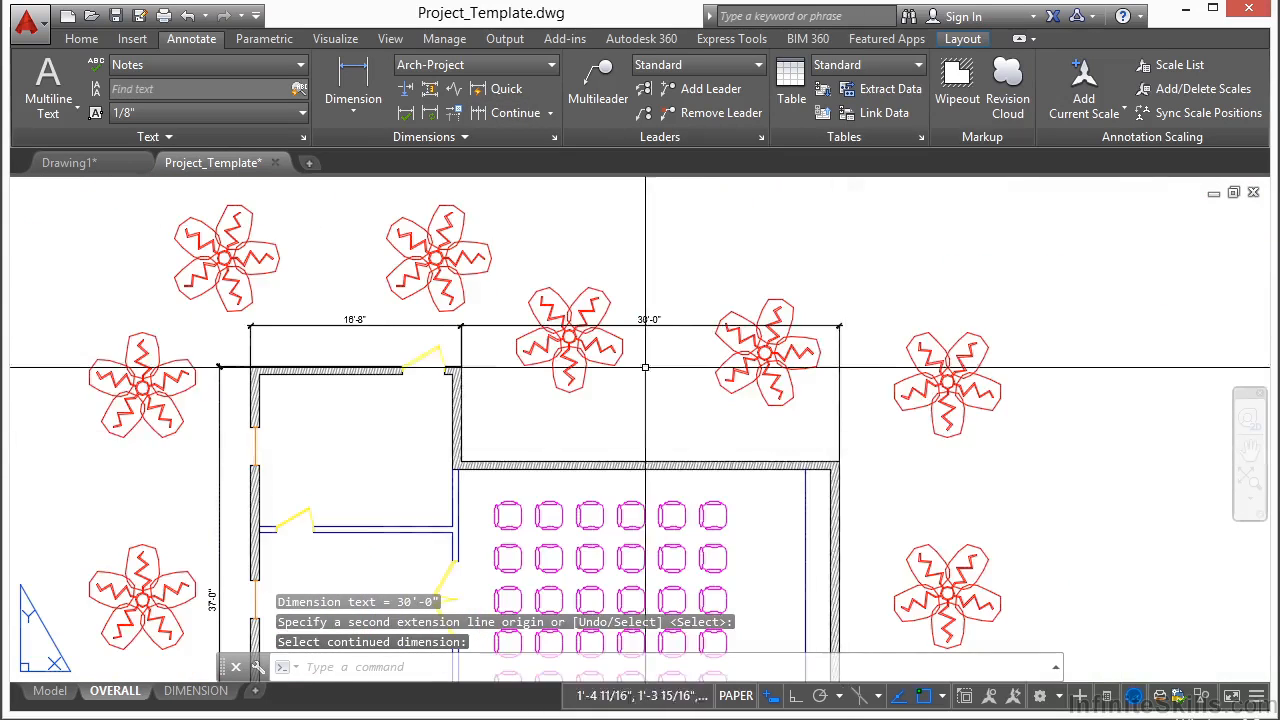
{"action": "scroll", "coordinate": [654, 349], "scroll_direction": "up", "scroll_amount": 5}
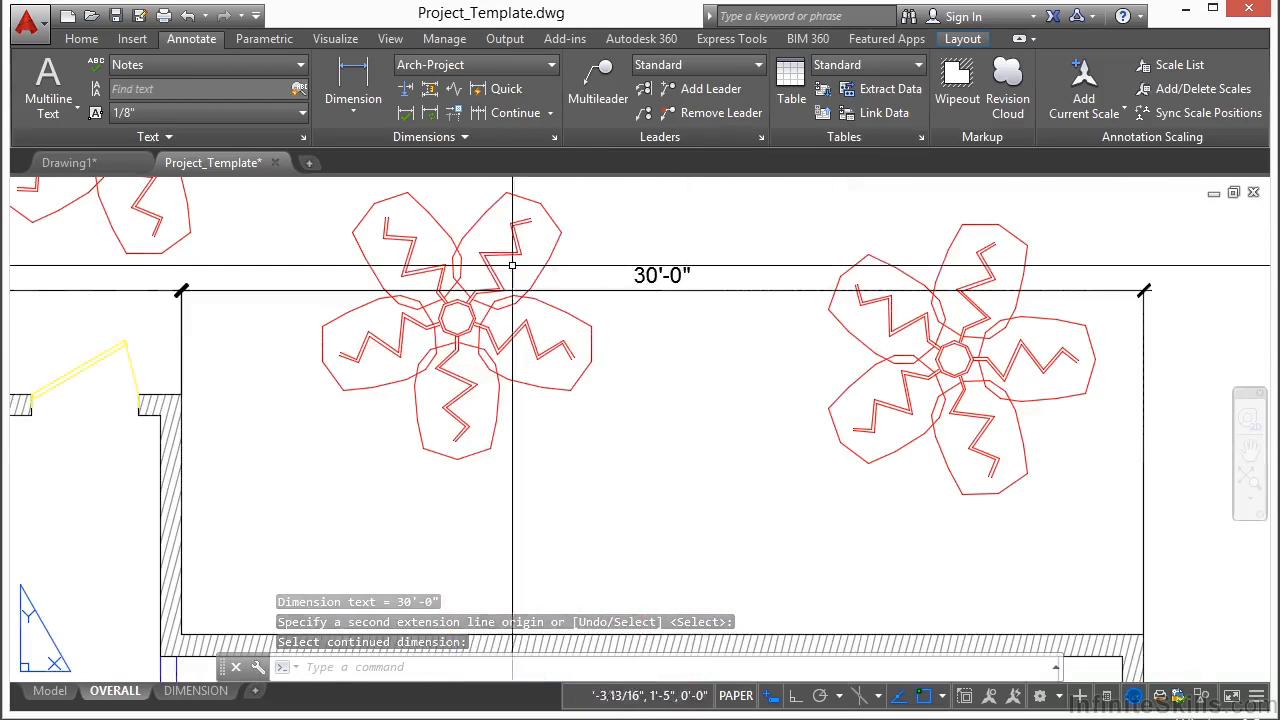
{"action": "scroll", "coordinate": [705, 288], "scroll_direction": "down", "scroll_amount": 5}
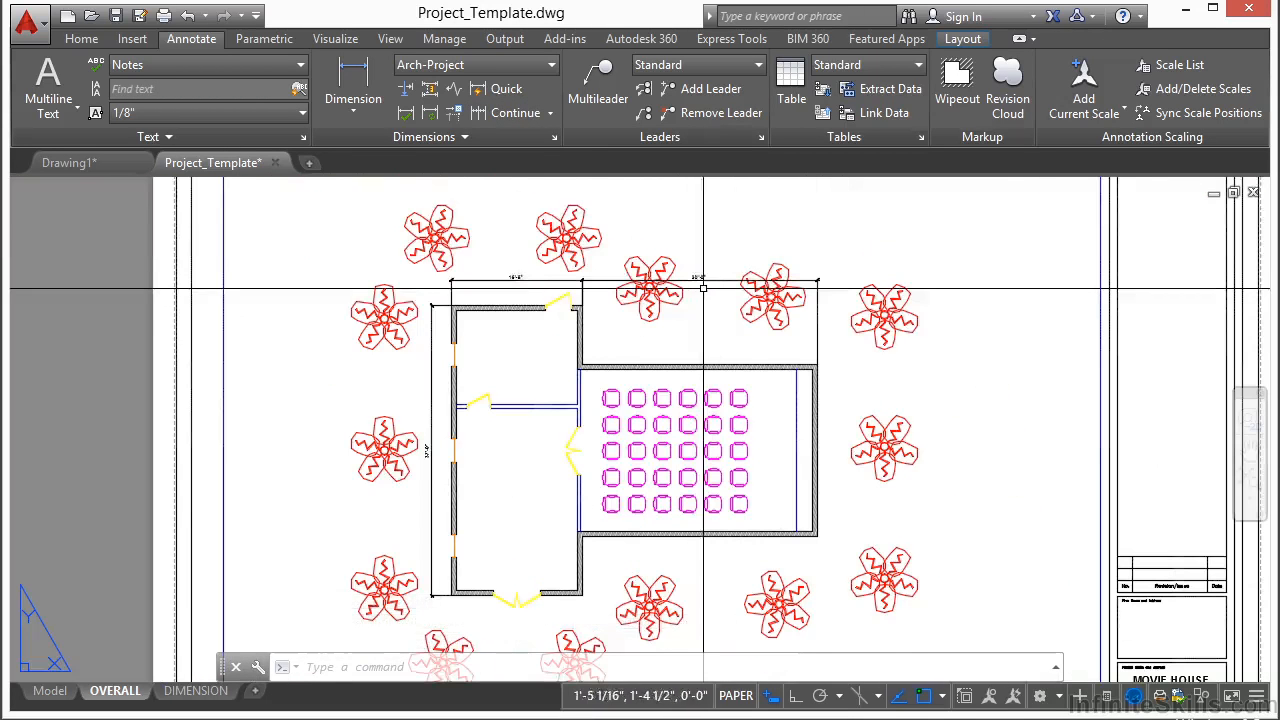
- Add a vertical linear dimension for the seating hall's right exterior wall, placed between the wall and the plants
{"action": "left_click", "coordinate": [353, 85]}
{"action": "scroll", "coordinate": [885, 598], "scroll_direction": "up", "scroll_amount": 8}
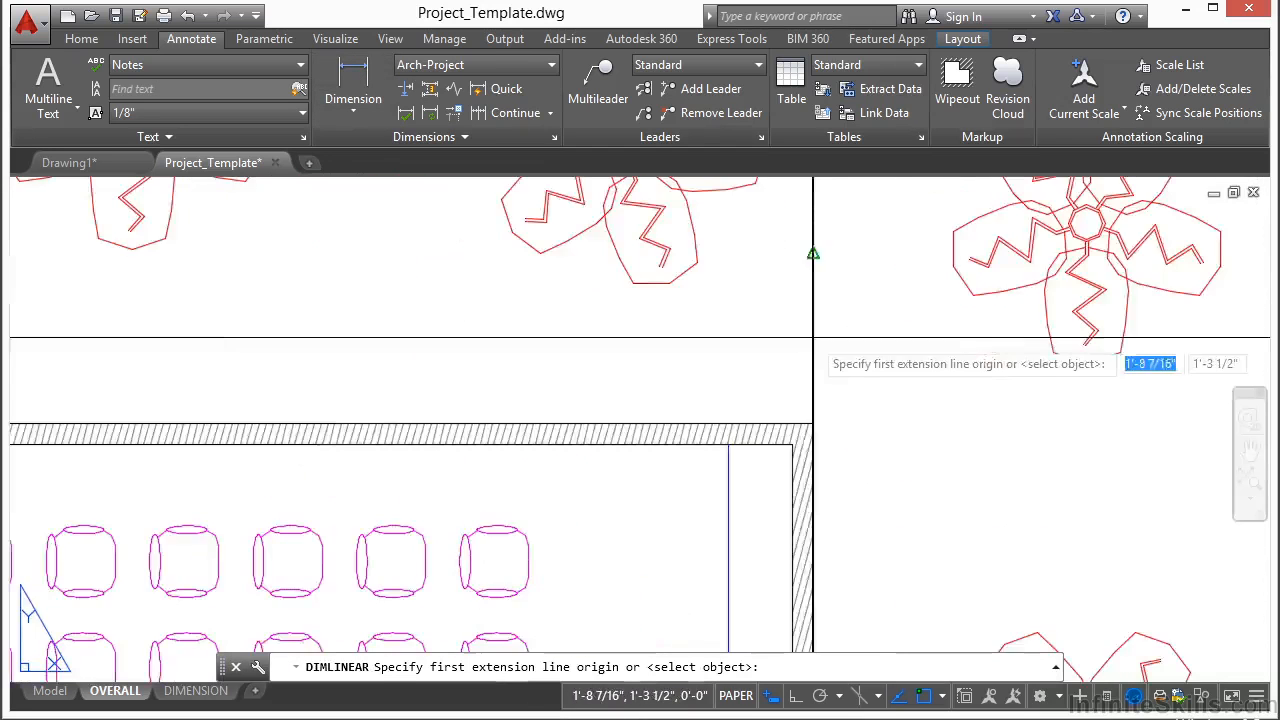
{"action": "left_click", "coordinate": [624, 305]}
{"action": "scroll", "coordinate": [729, 290], "scroll_direction": "down", "scroll_amount": 3}
{"action": "middle_click_drag", "start_coordinate": [740, 560], "coordinate": [739, 340]}
{"action": "scroll", "coordinate": [737, 434], "scroll_direction": "down", "scroll_amount": 2}
{"action": "scroll", "coordinate": [651, 457], "scroll_direction": "up", "scroll_amount": 6}
{"action": "scroll", "coordinate": [583, 357], "scroll_direction": "up", "scroll_amount": 3}
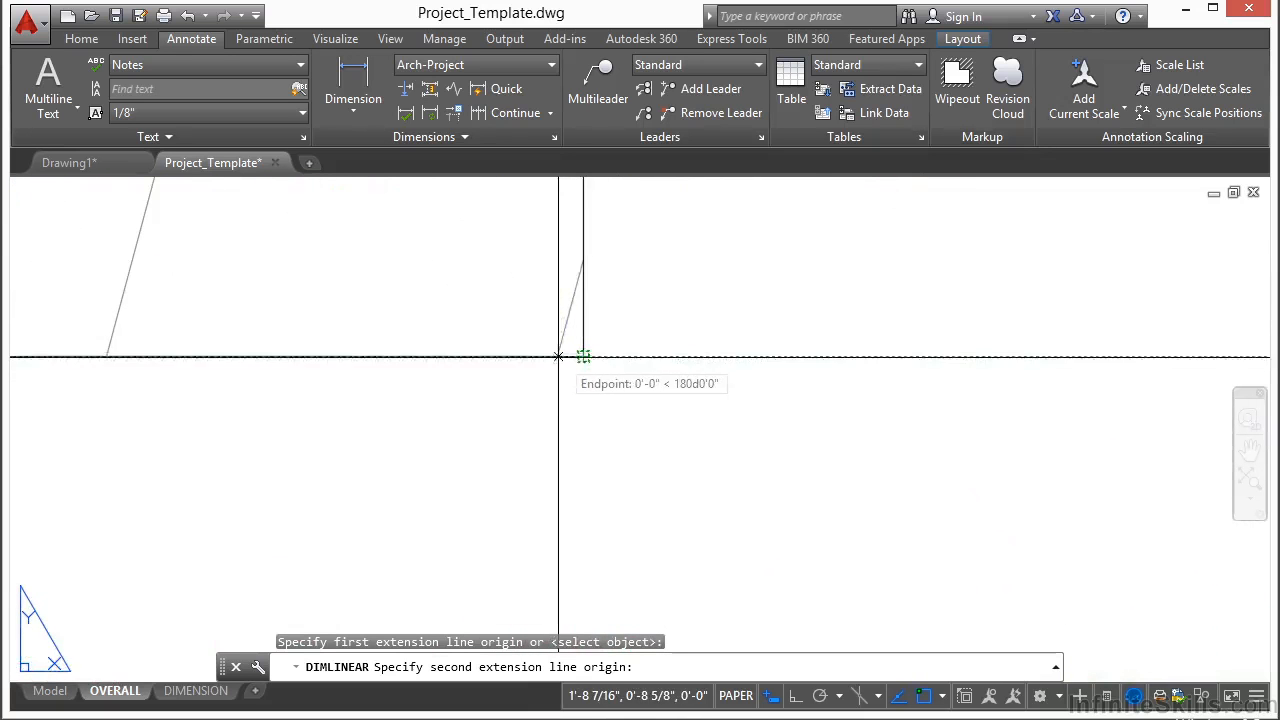
{"action": "left_click", "coordinate": [584, 359]}
{"action": "scroll", "coordinate": [583, 438], "scroll_direction": "down", "scroll_amount": 8}
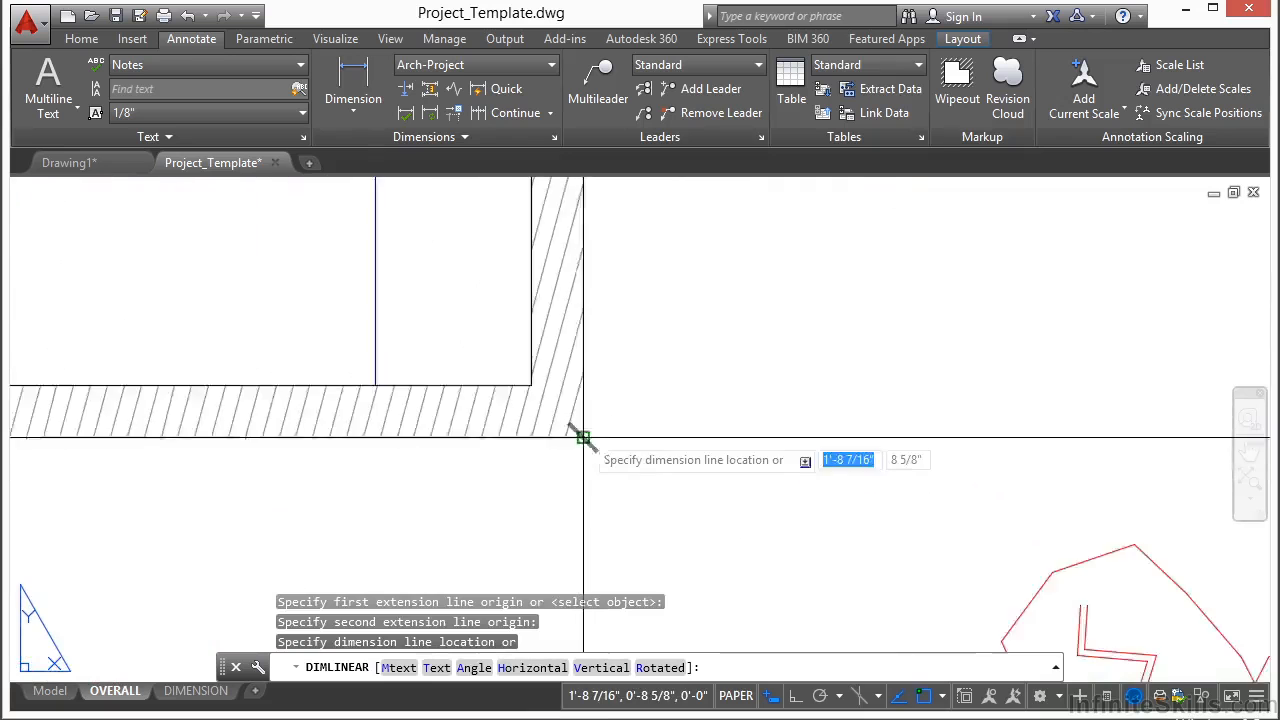
{"action": "scroll", "coordinate": [583, 433], "scroll_direction": "down", "scroll_amount": 5}
{"action": "scroll", "coordinate": [590, 430], "scroll_direction": "up", "scroll_amount": 6}
{"action": "scroll", "coordinate": [600, 435], "scroll_direction": "down", "scroll_amount": 1}
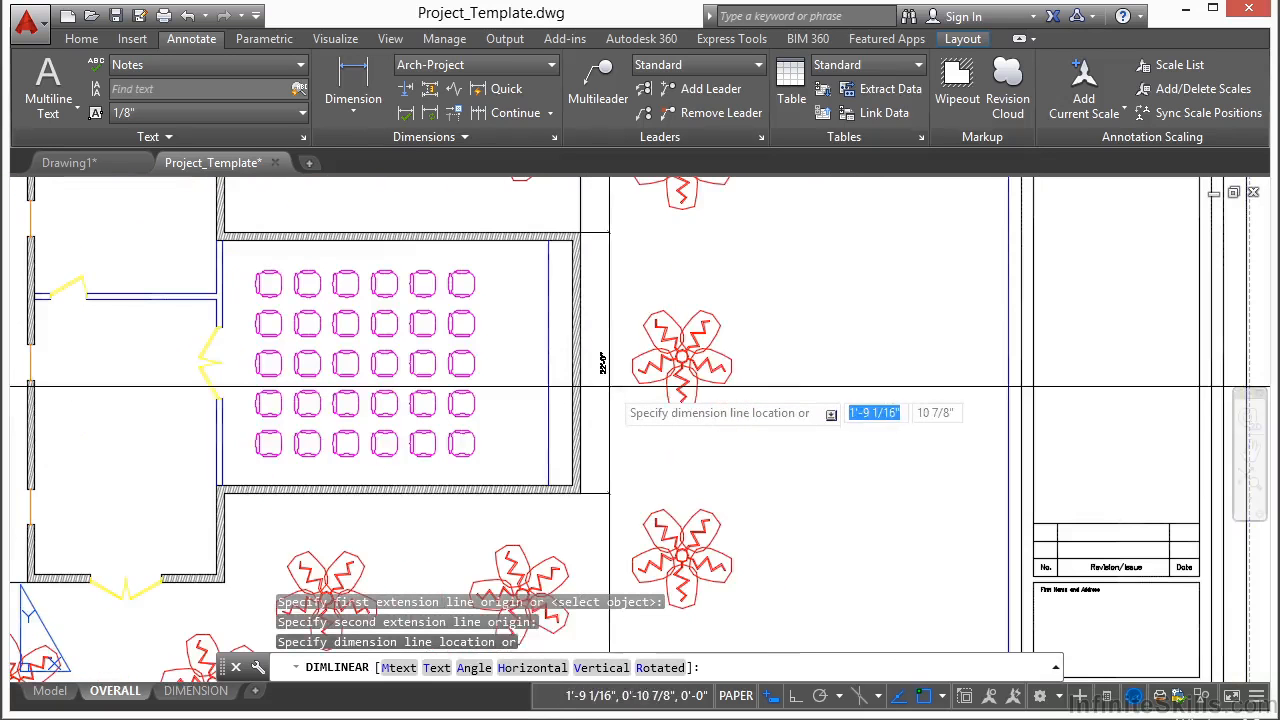
{"action": "left_click", "coordinate": [617, 440]}
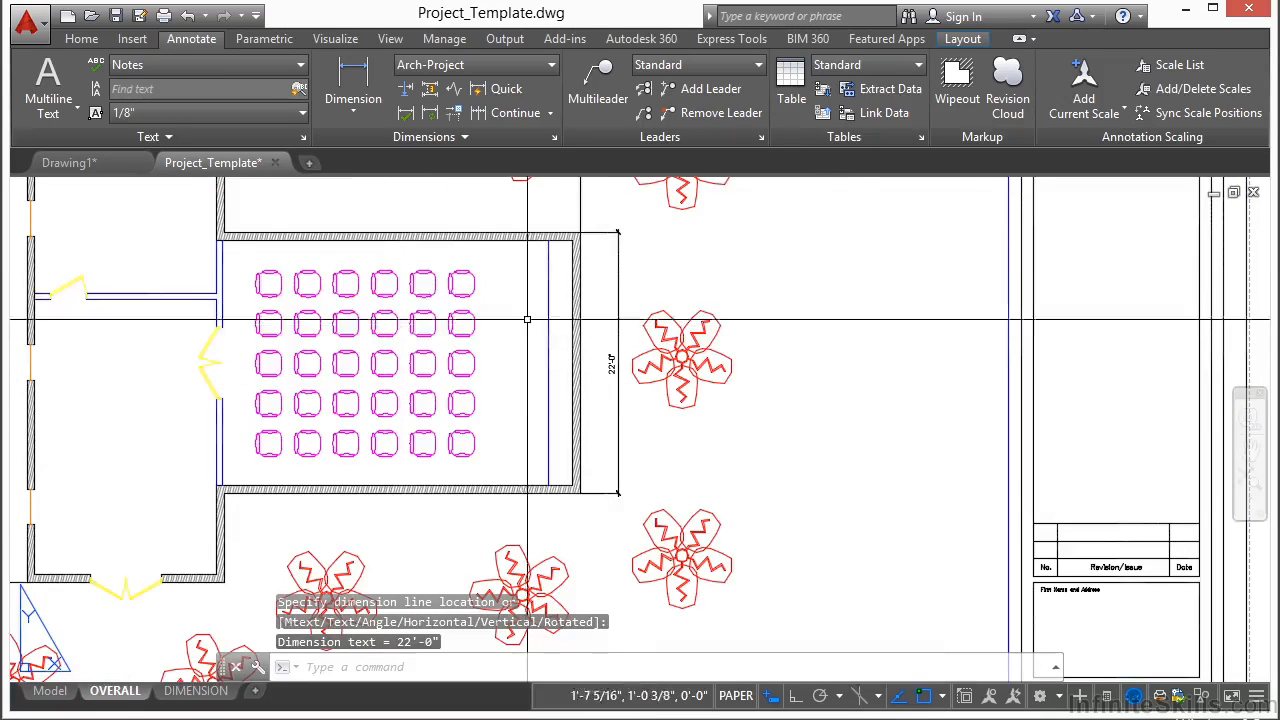
- Stretch both upper horizontal dimensions upward together by their shared grip so their dimension lines sit above the plants
{"action": "scroll", "coordinate": [565, 377], "scroll_direction": "down", "scroll_amount": 2}
{"action": "scroll", "coordinate": [574, 367], "scroll_direction": "up", "scroll_amount": 2}
{"action": "scroll", "coordinate": [574, 367], "scroll_direction": "down", "scroll_amount": 2}
{"action": "middle_click_drag", "start_coordinate": [558, 368], "coordinate": [655, 387]}
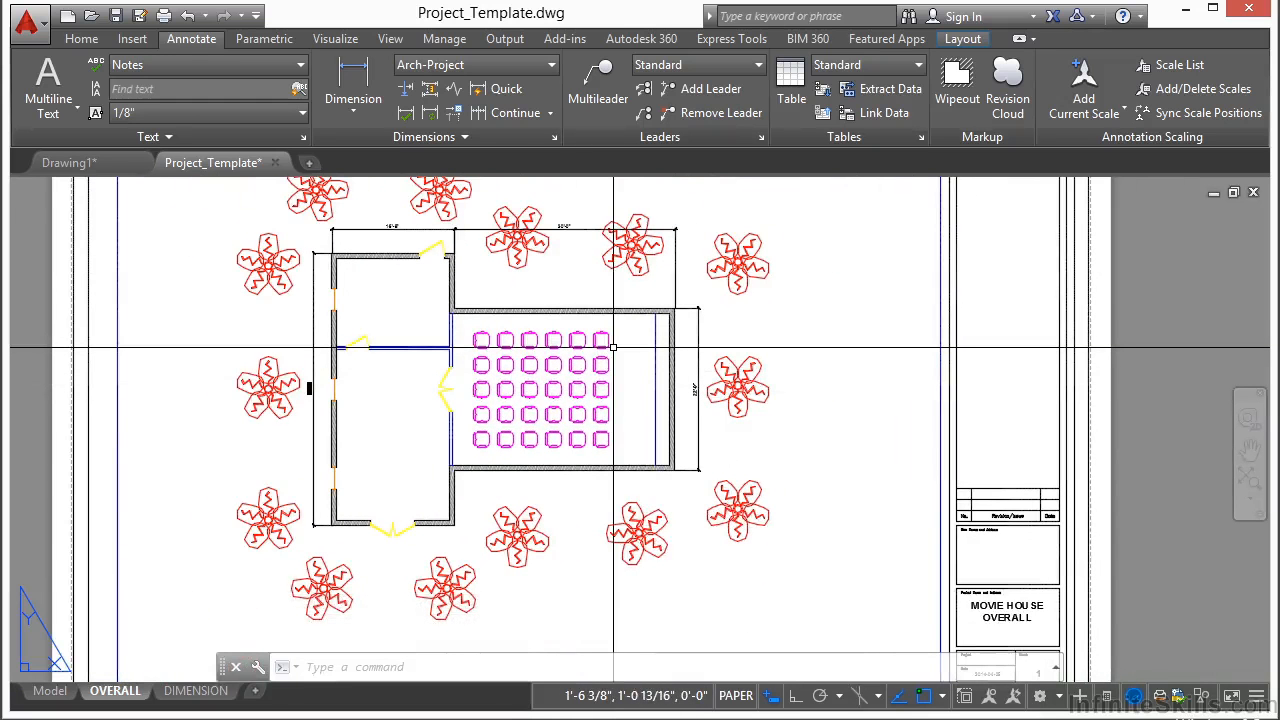
{"action": "scroll", "coordinate": [545, 297], "scroll_direction": "up", "scroll_amount": 5}
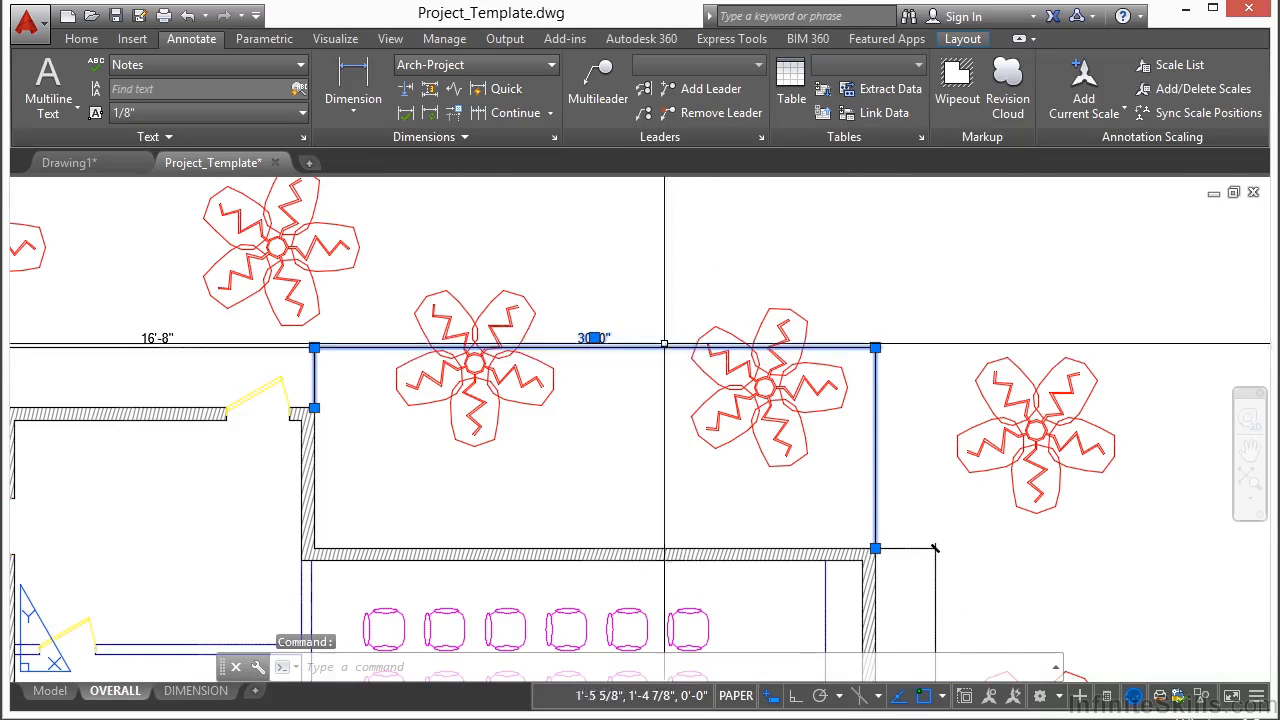
{"action": "left_click", "coordinate": [314, 347]}
{"action": "scroll", "coordinate": [316, 330], "scroll_direction": "down", "scroll_amount": 5}
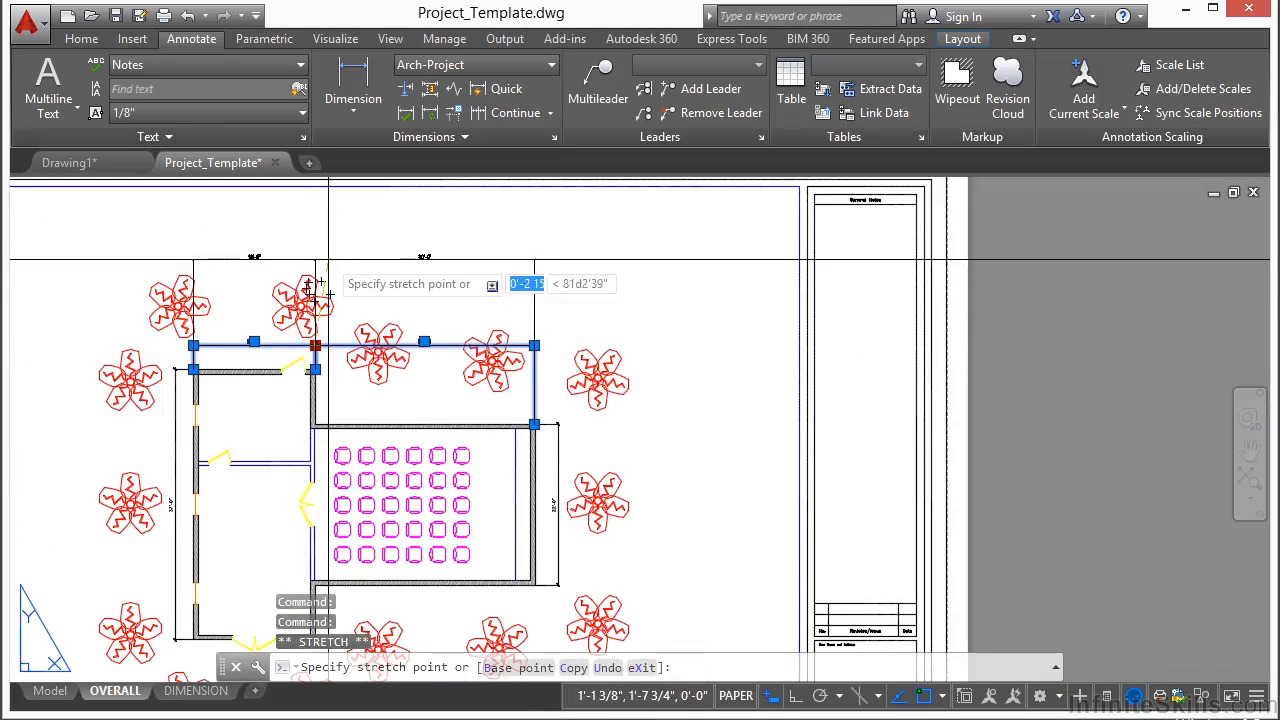
{"action": "left_click", "coordinate": [315, 249]}
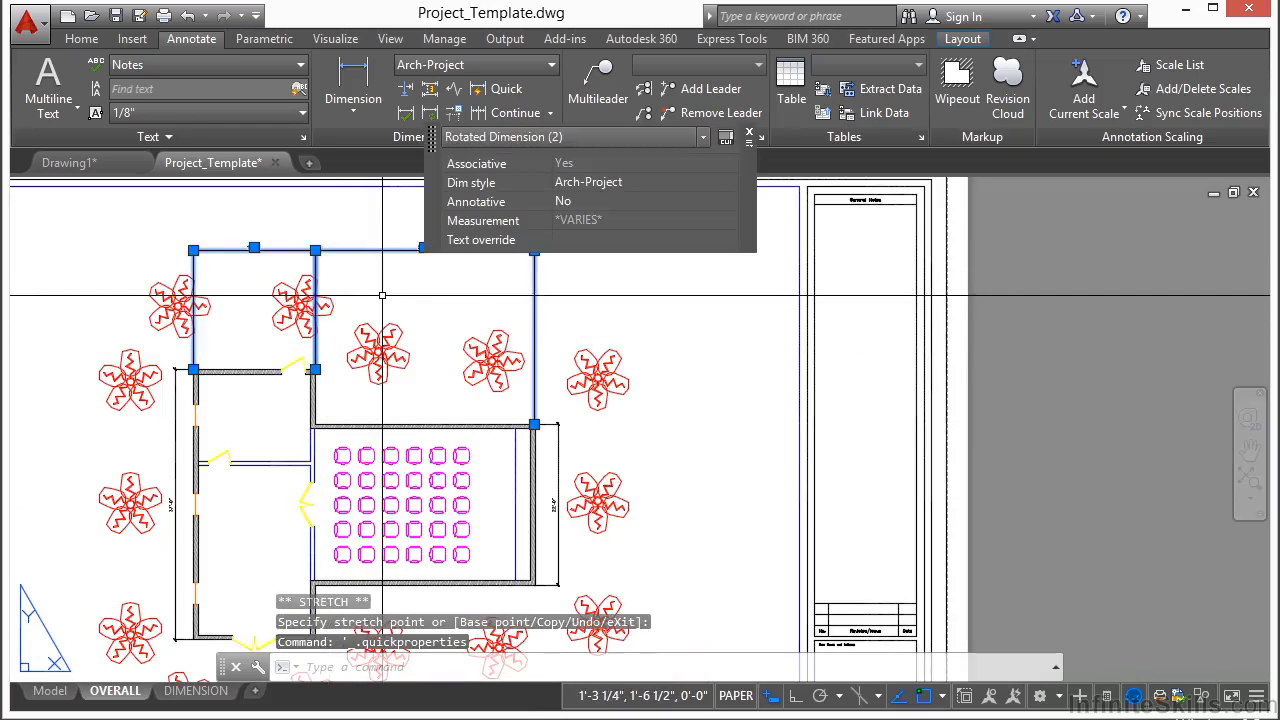